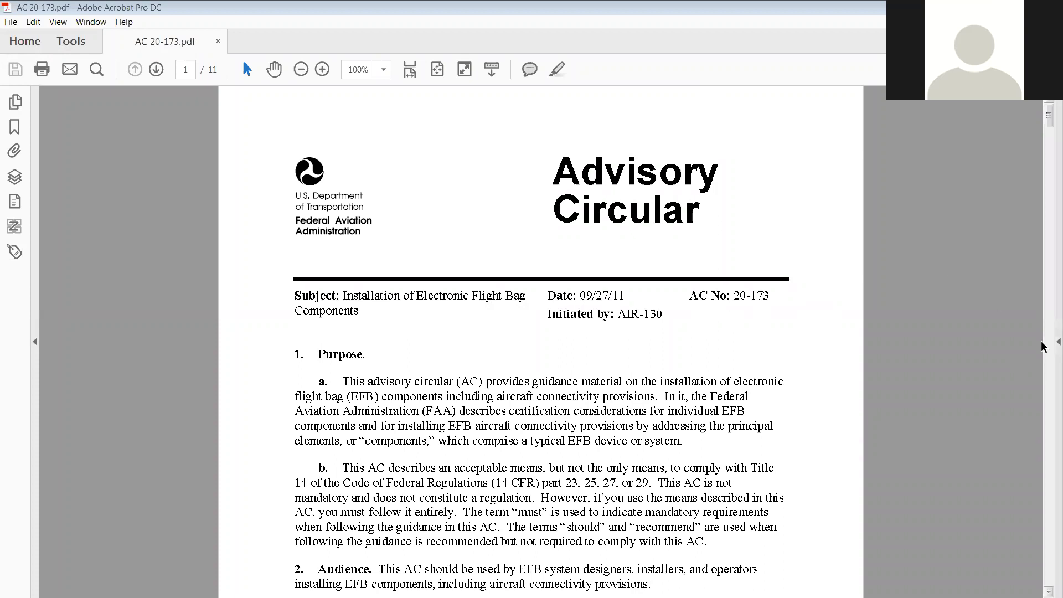
# Open the Accessibility tool from the Tools collection for AC 20-173.pdf
pyautogui.click(1057, 341)
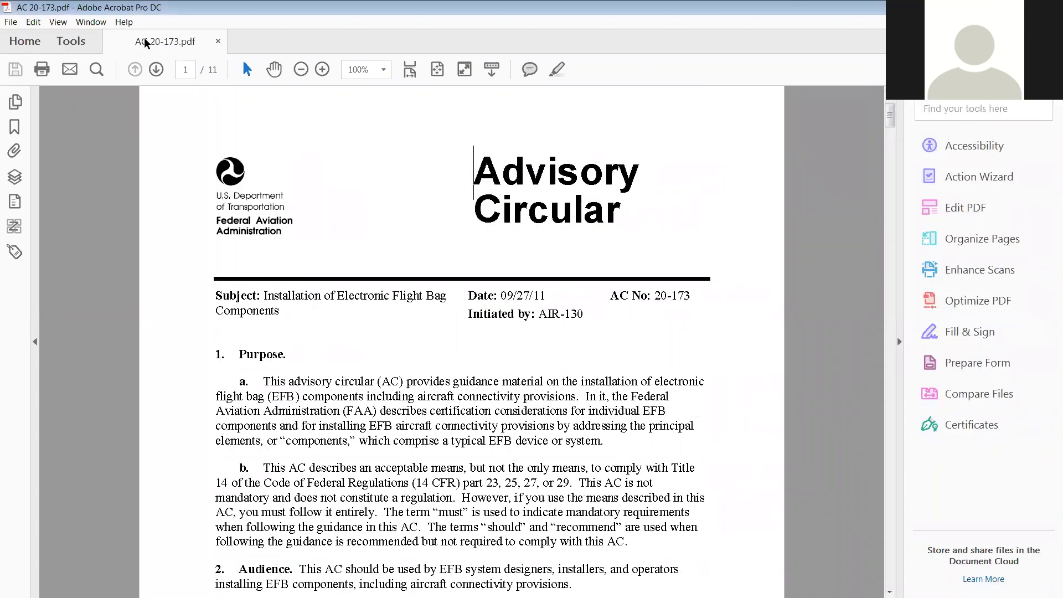
pyautogui.click(70, 40)
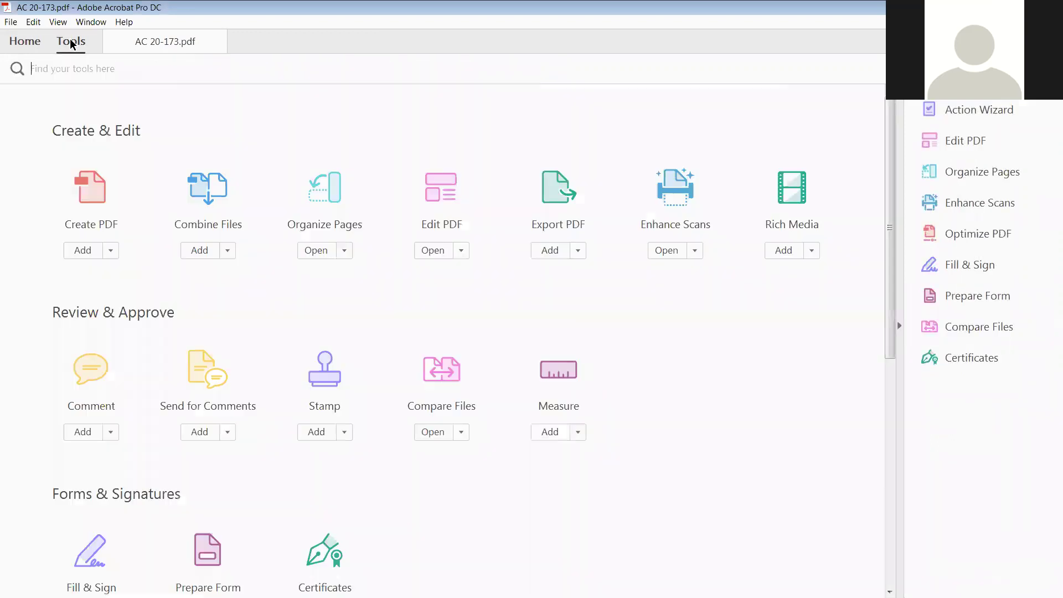
pyautogui.scroll(-4, 629, 493)
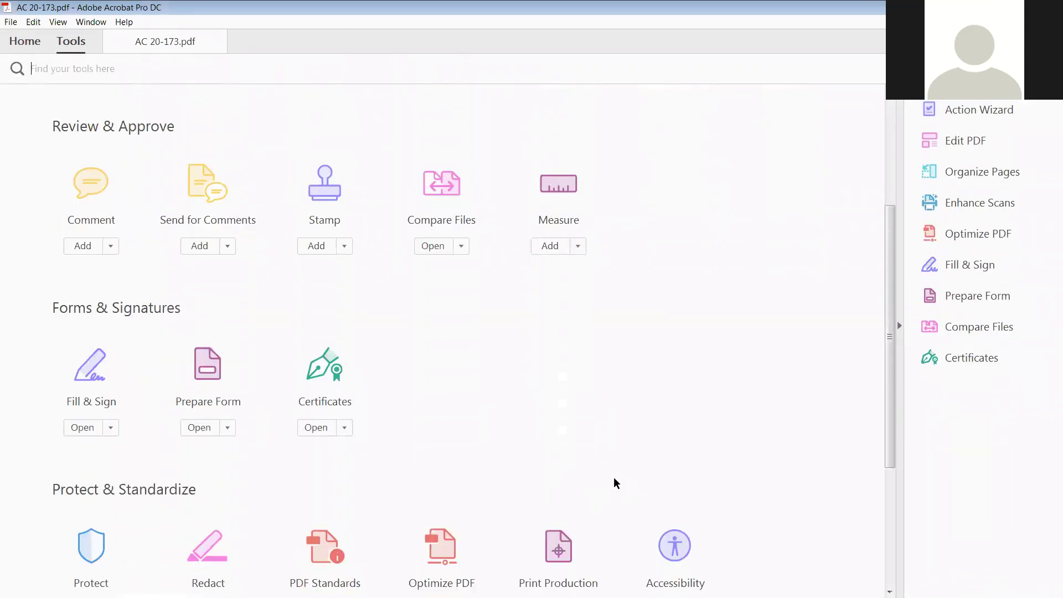
pyautogui.scroll(-1, 581, 382)
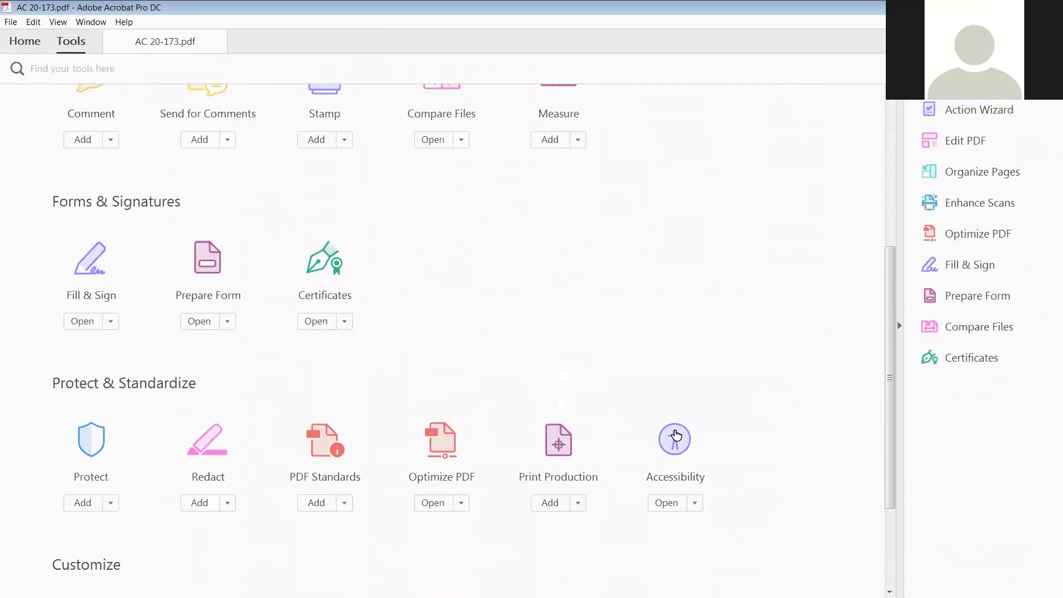
pyautogui.click(670, 504)
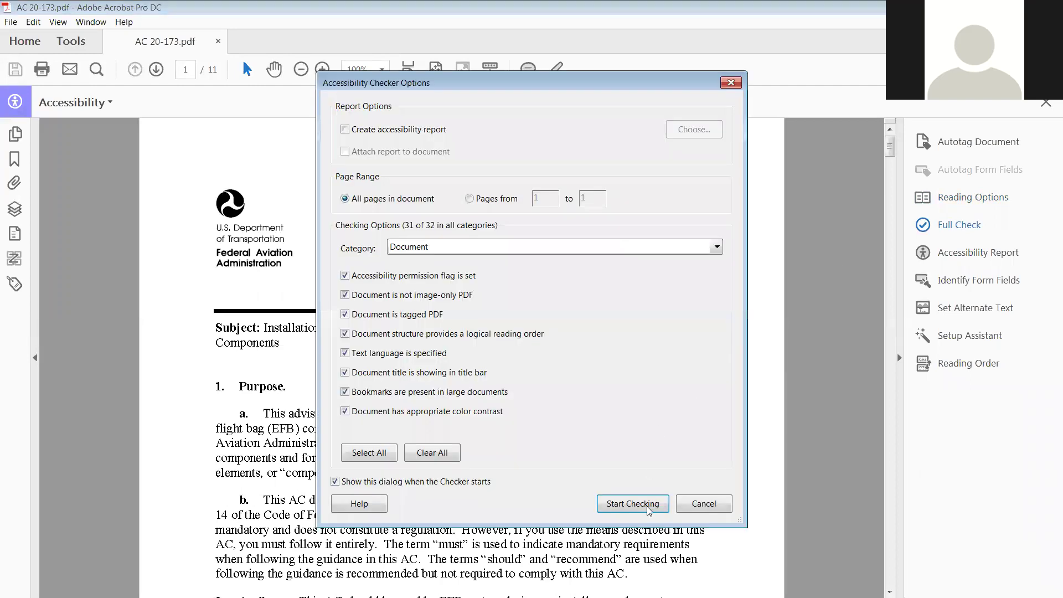
# Run the Full Check, then review the Page Content and Alternate Text failures
pyautogui.click(645, 506)
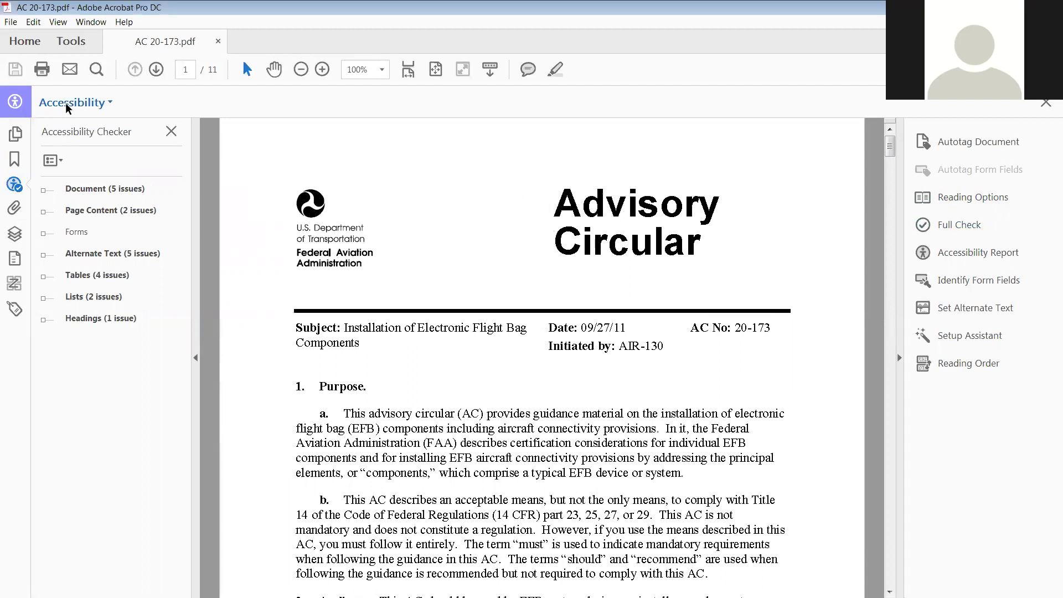
pyautogui.click(43, 211)
pyautogui.click(43, 212)
pyautogui.click(44, 255)
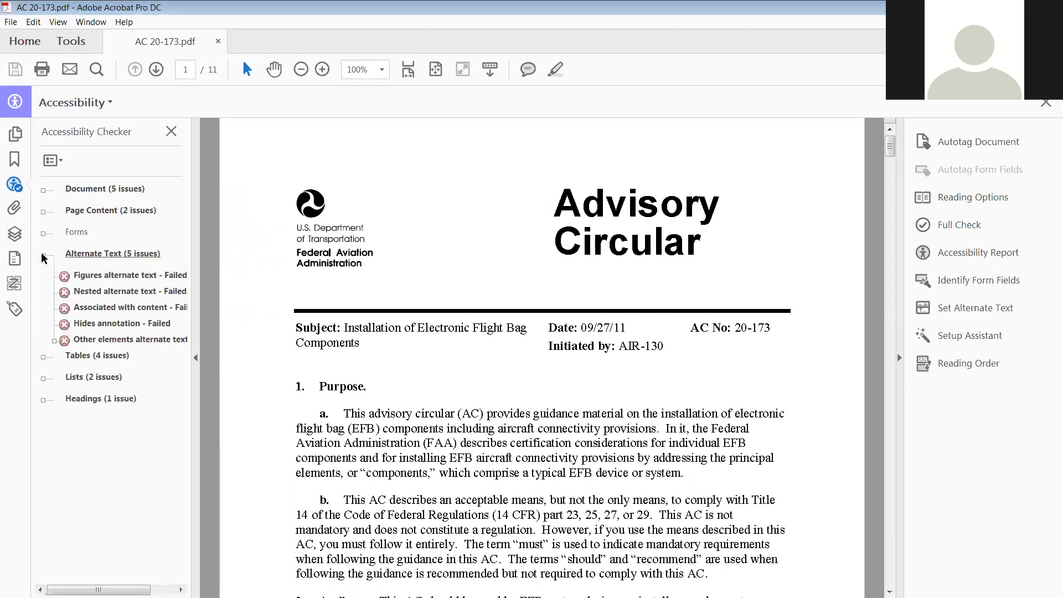
pyautogui.click(41, 253)
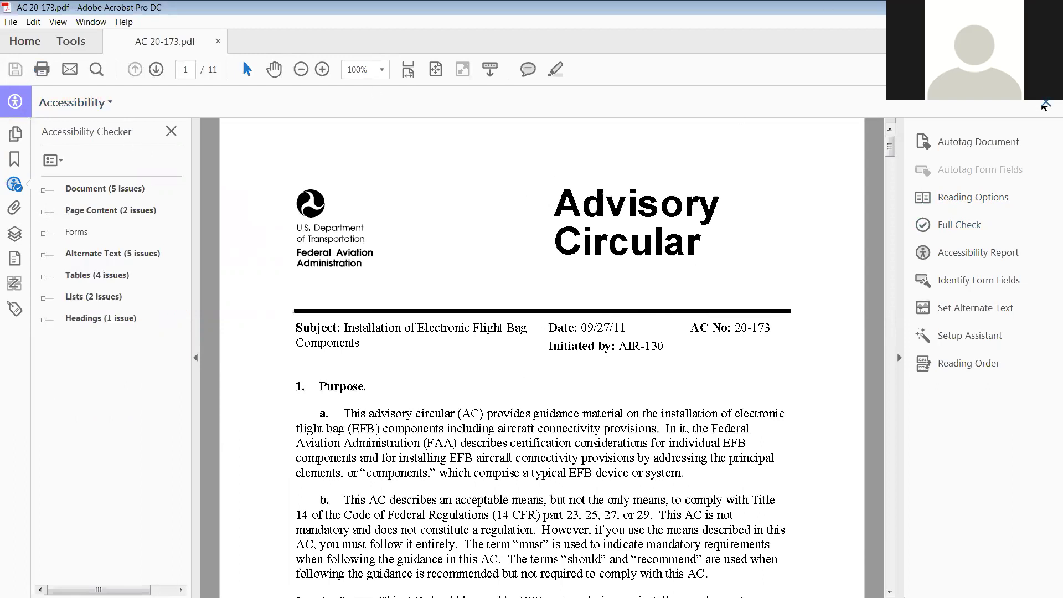
# Close Accessibility, open the Action Wizard from Tools, and choose the Make Accessible action
pyautogui.click(1045, 103)
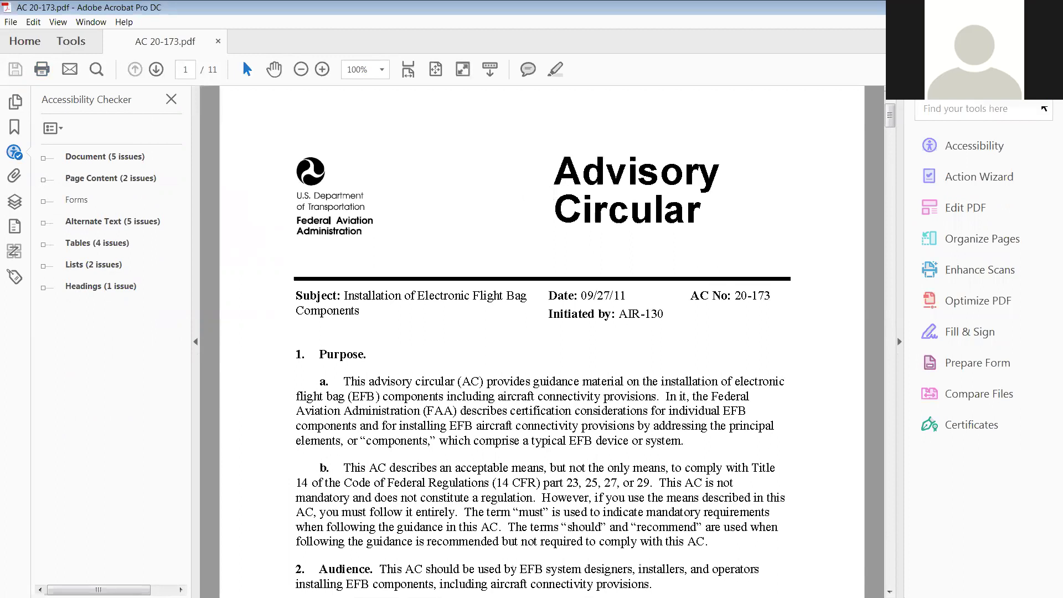
pyautogui.click(71, 38)
pyautogui.moveTo(889, 320); pyautogui.dragTo(890, 450)
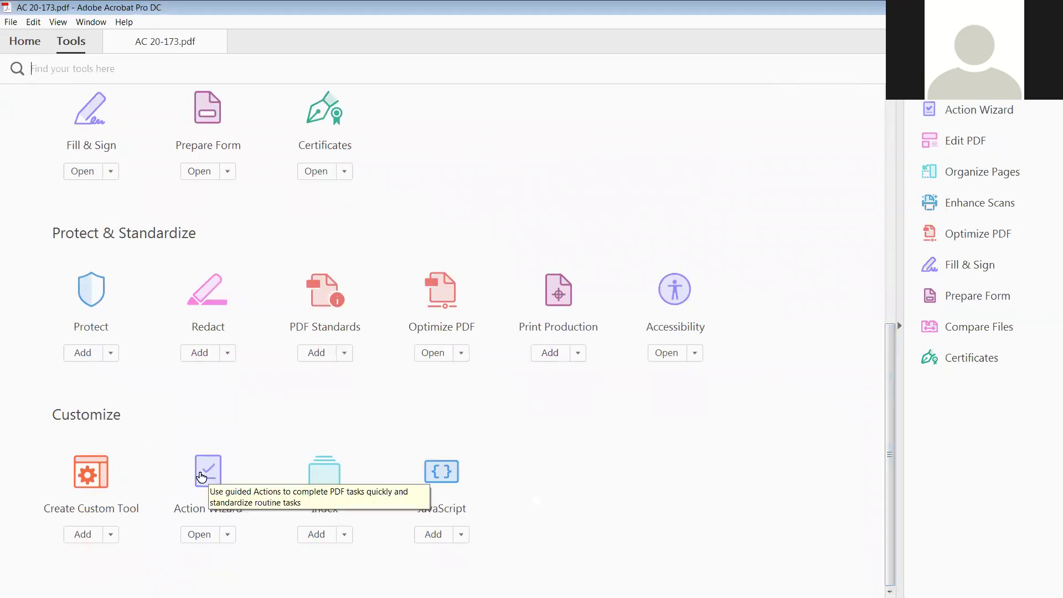
pyautogui.click(198, 535)
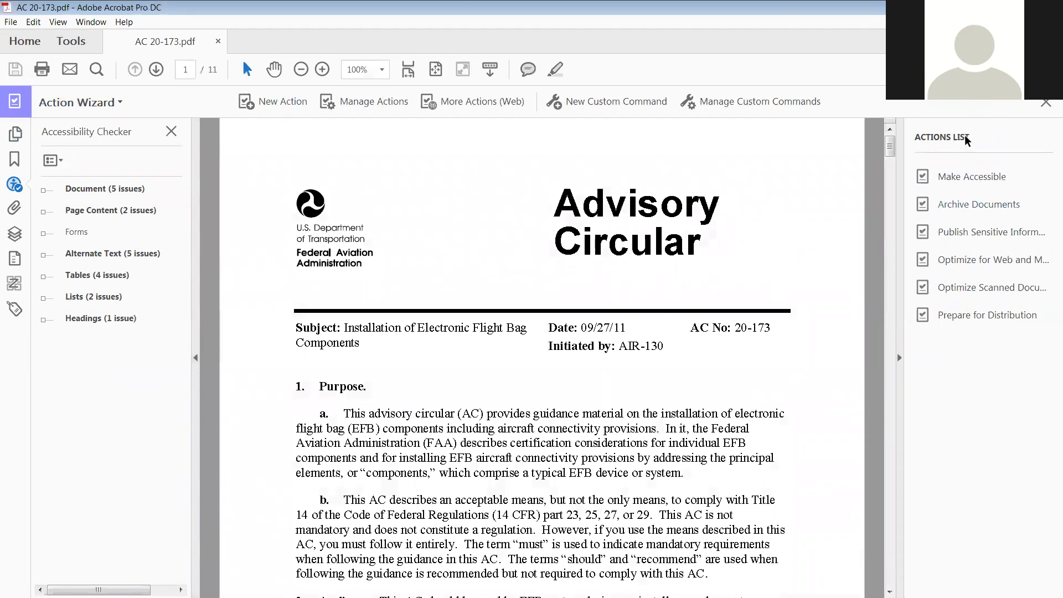
pyautogui.click(951, 176)
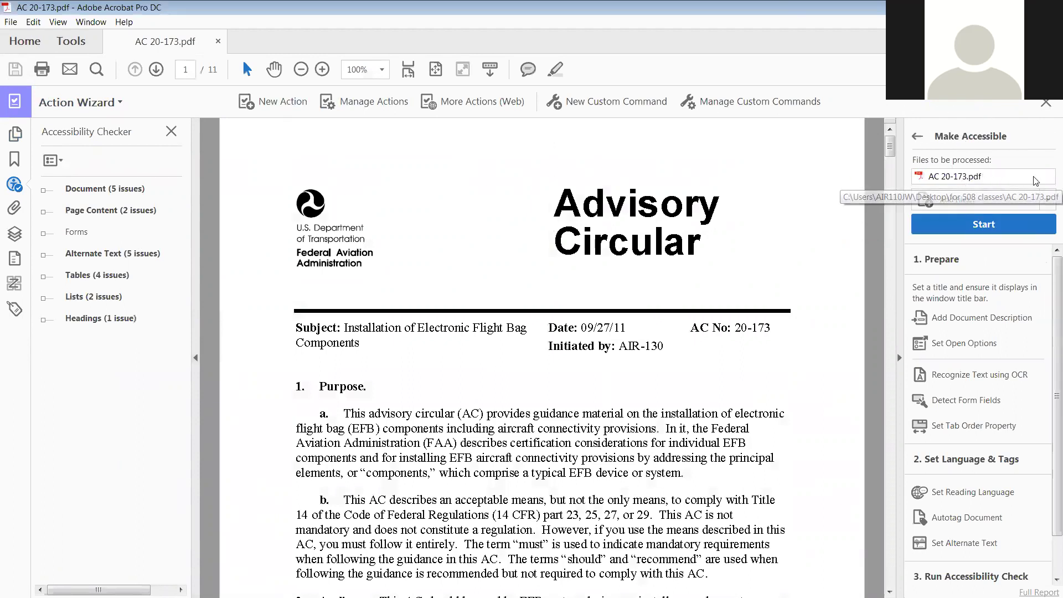
# Start Make Accessible, unlock Title, Subject and Author, and trim the title to 'AC 20-173'
pyautogui.click(980, 225)
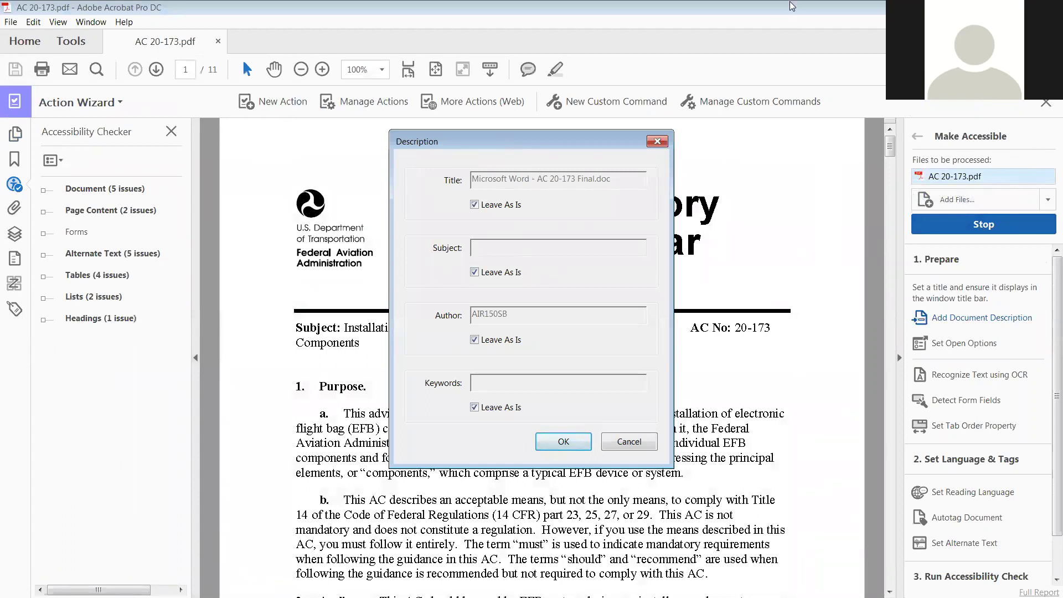
pyautogui.click(474, 204)
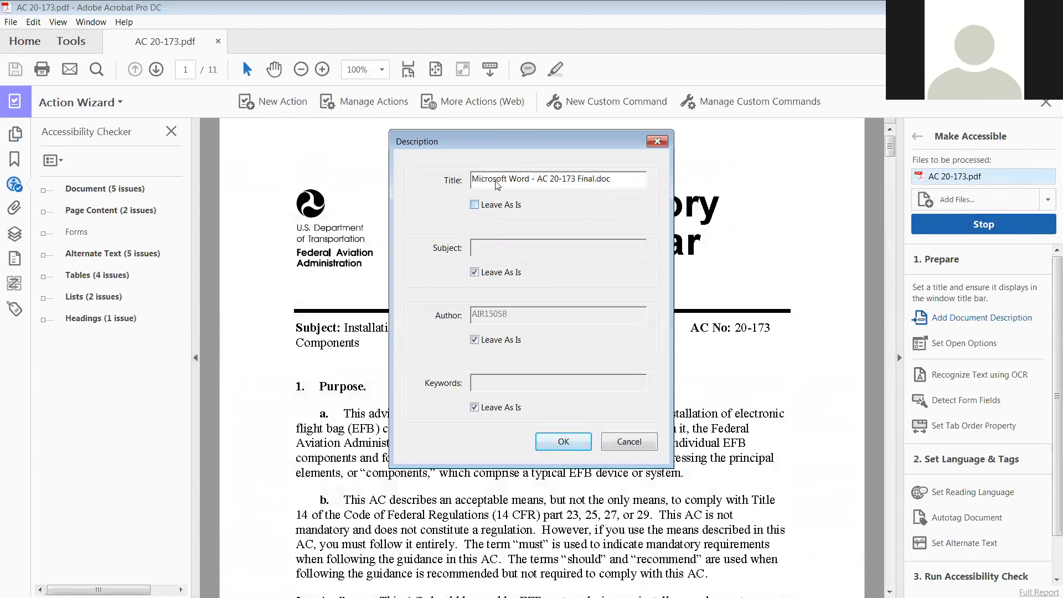
pyautogui.click(475, 272)
pyautogui.click(474, 339)
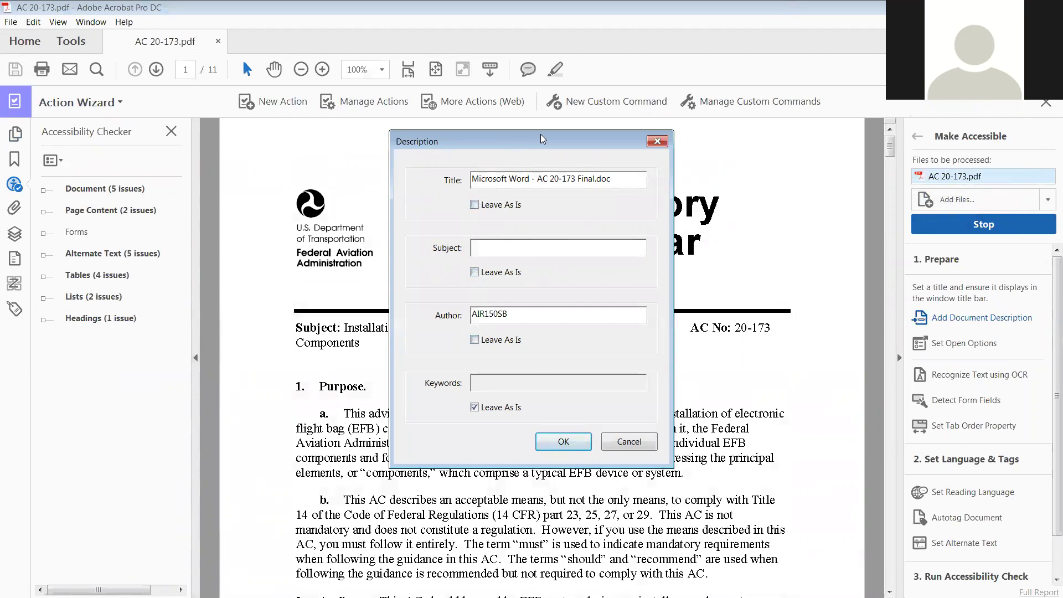
pyautogui.moveTo(540, 134); pyautogui.dragTo(583, 353)
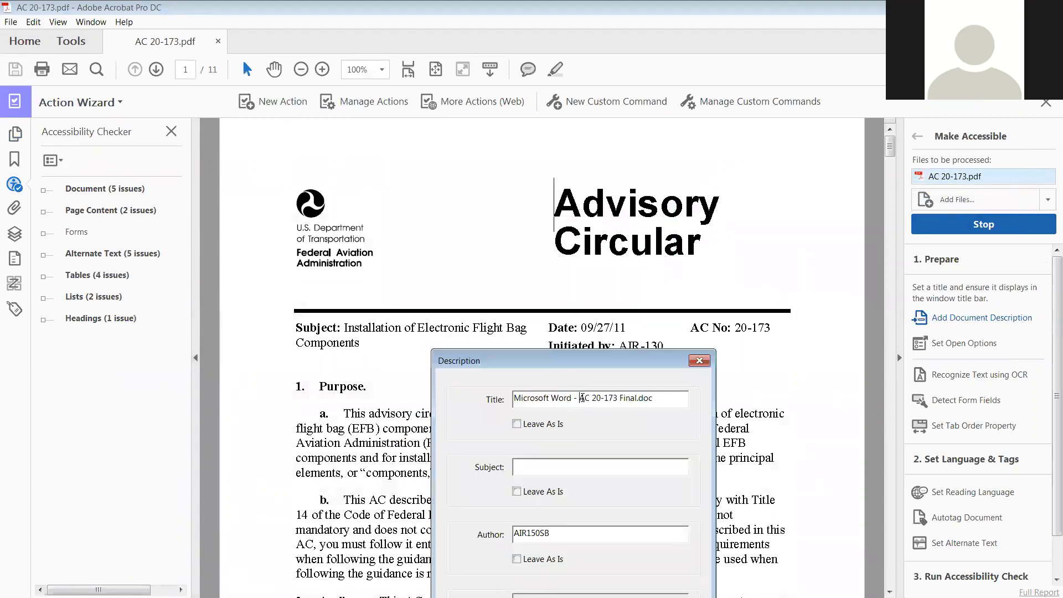
pyautogui.moveTo(580, 397); pyautogui.dragTo(510, 404)
pyautogui.press('BackSpace')
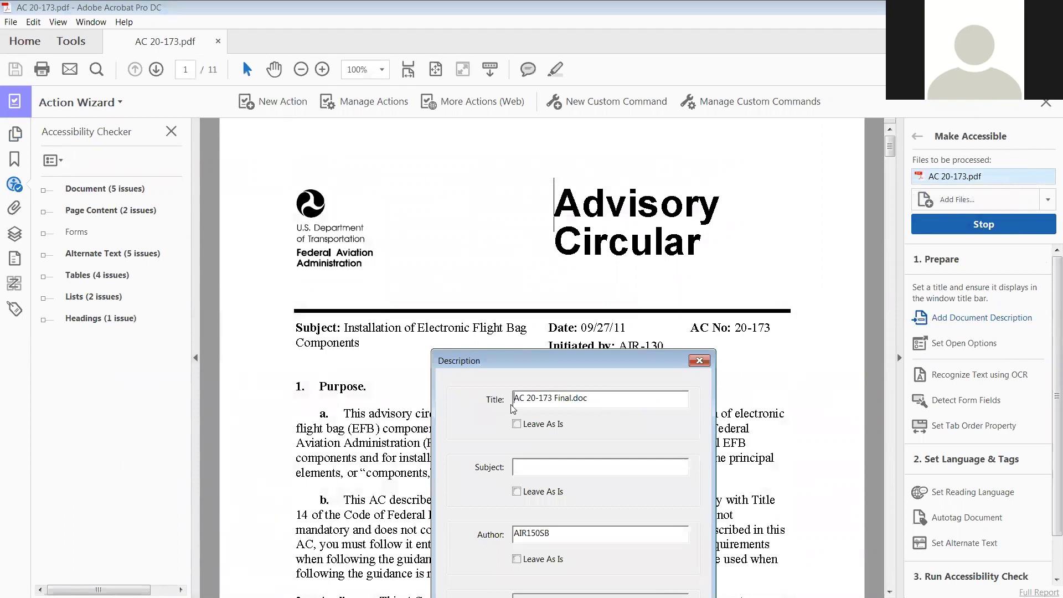
pyautogui.moveTo(594, 398); pyautogui.dragTo(556, 401)
pyautogui.press('BackSpace')
# Enter 'Installation of Electronic Flight Bag Components' as the document subject
pyautogui.click(568, 466)
pyautogui.write('Installation of Electronic Fl')
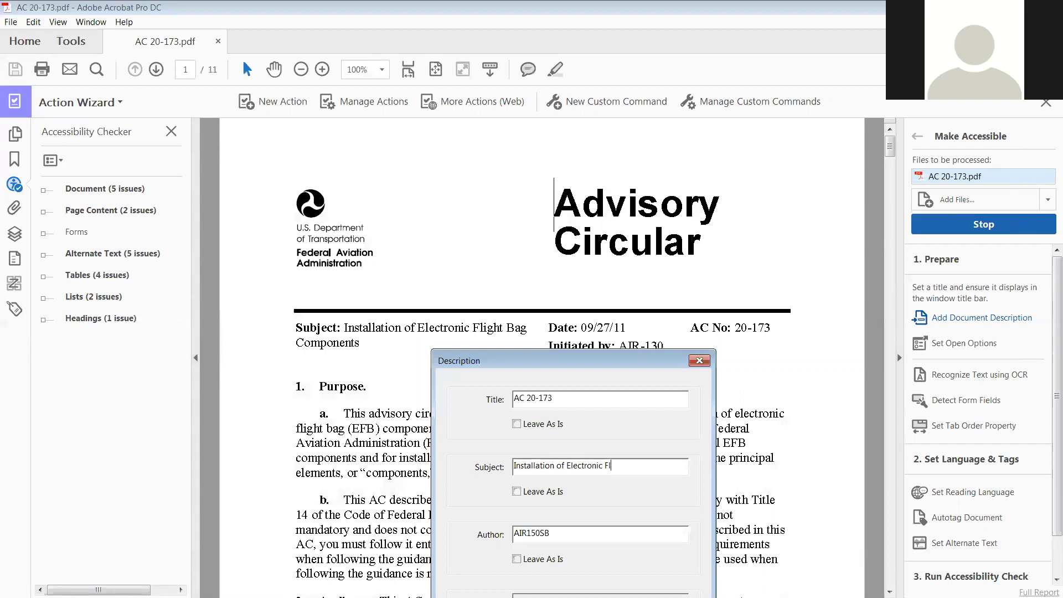
pyautogui.write('ight Bag Components')
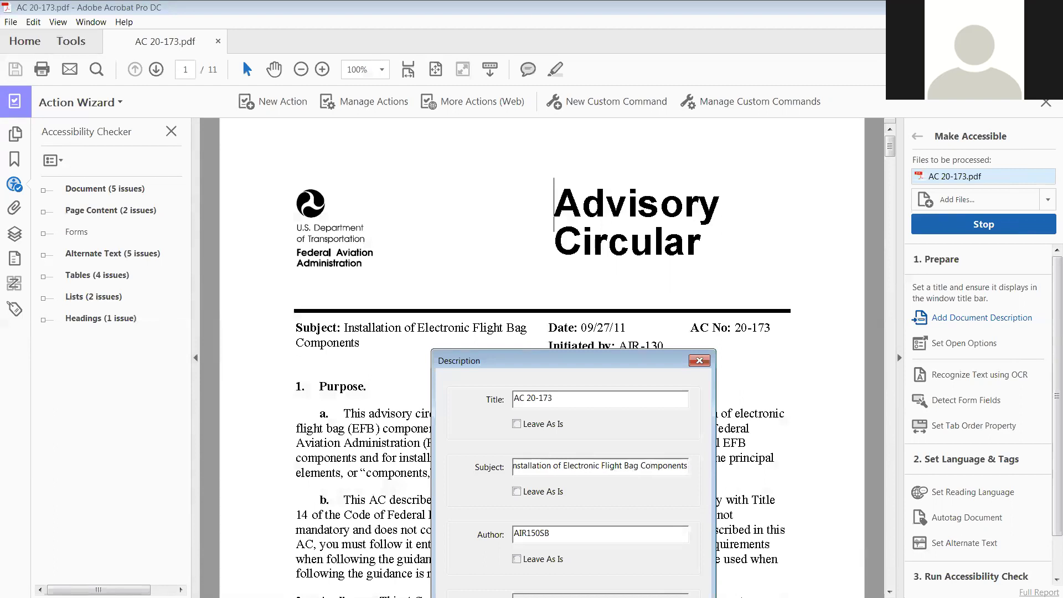
# Change the author to 'AIR-150' and confirm the description
pyautogui.doubleClick(539, 533)
pyautogui.moveTo(550, 533); pyautogui.dragTo(526, 534)
pyautogui.write('-150')
pyautogui.moveTo(560, 361); pyautogui.dragTo(584, 178)
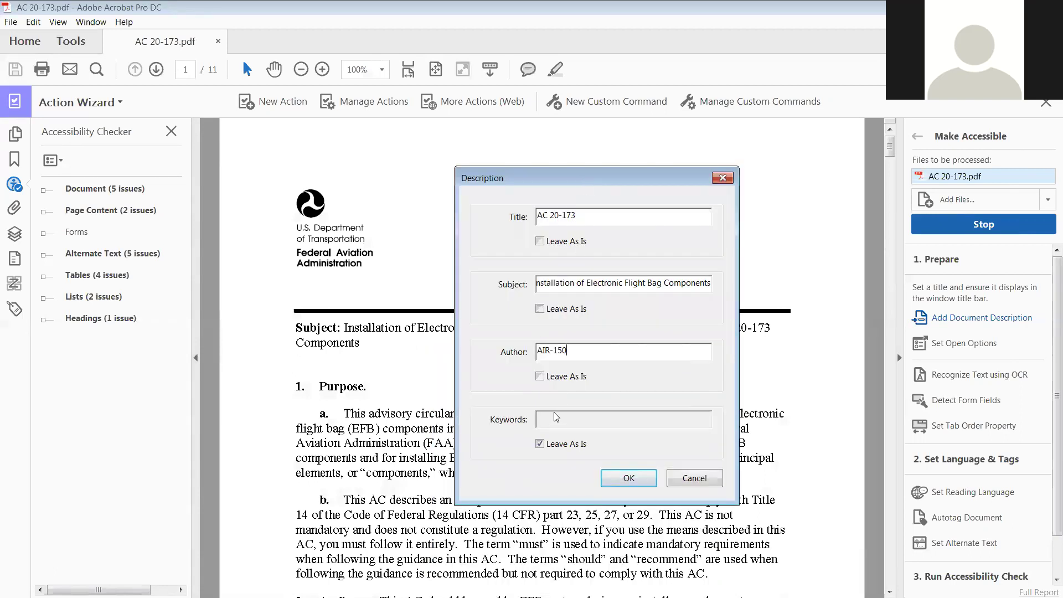
pyautogui.click(639, 481)
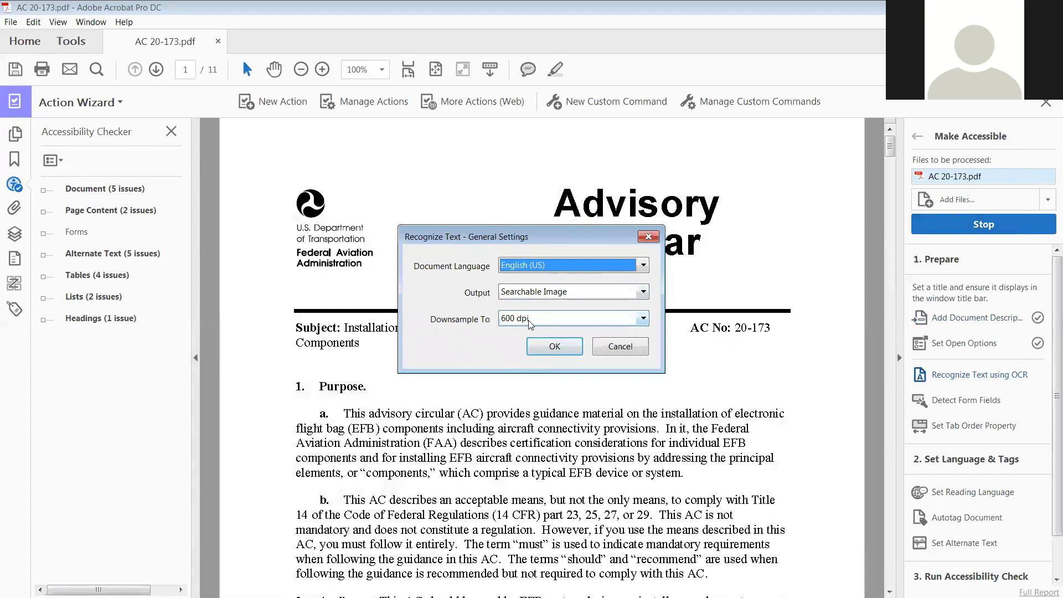
# Accept the OCR settings, skip form-field detection, and confirm English as the reading language
pyautogui.click(564, 348)
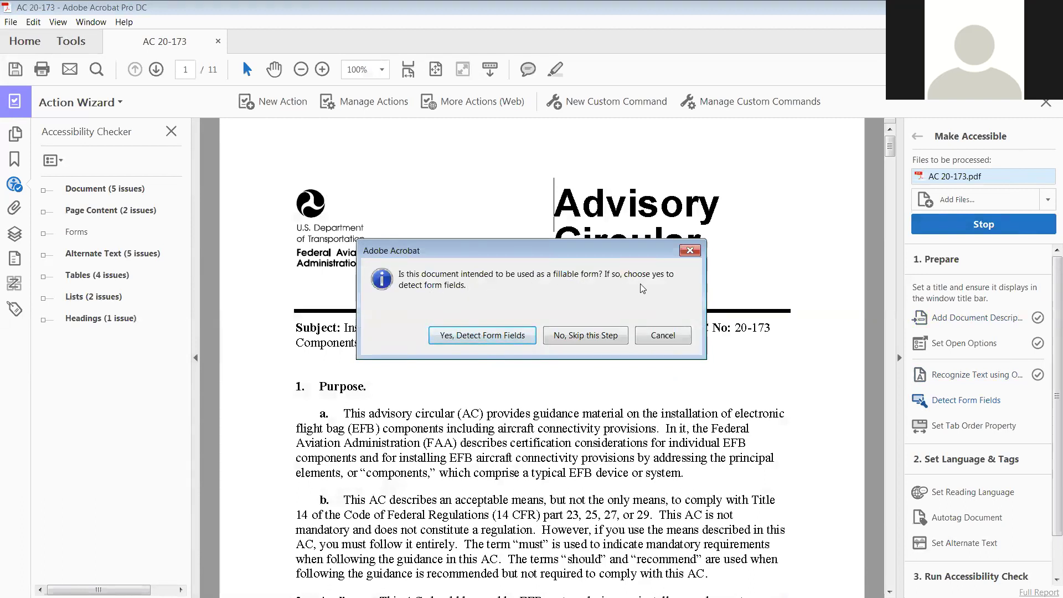
pyautogui.click(584, 334)
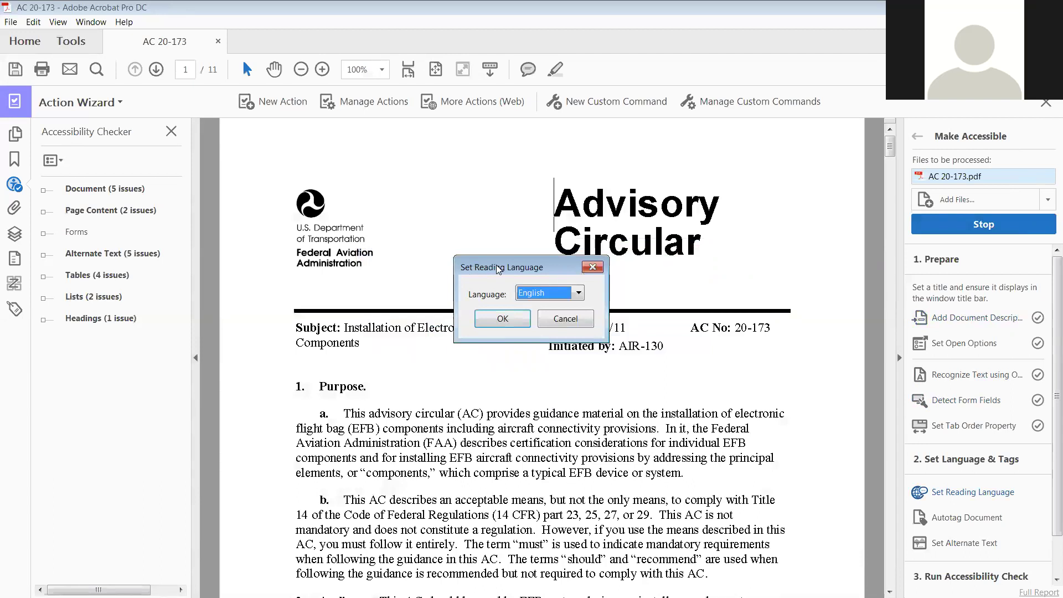
pyautogui.click(502, 319)
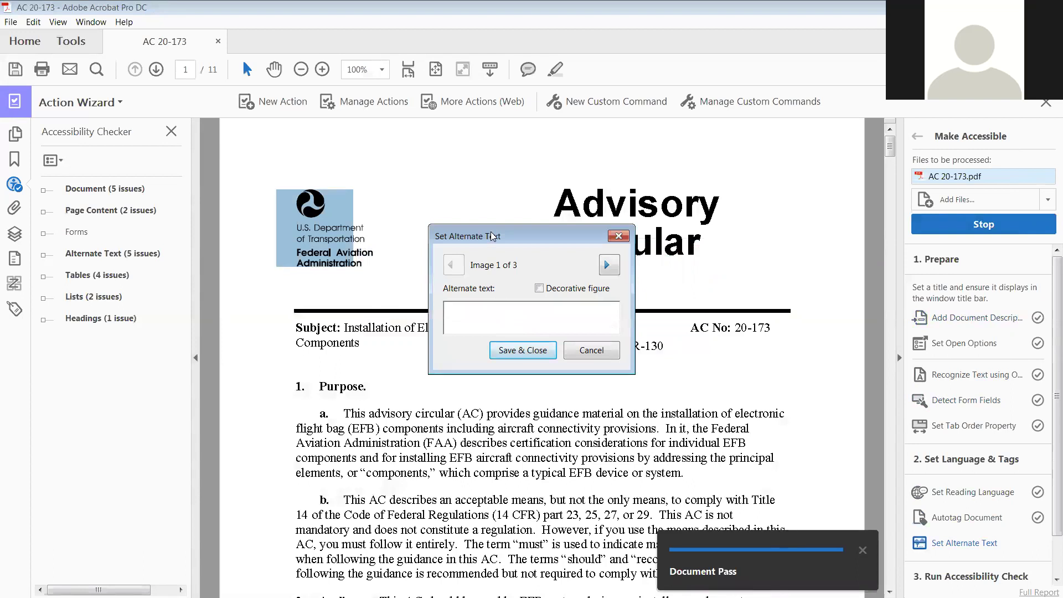
# Give the first image the alt text 'U.SS. Department of Transportation Seal'
pyautogui.moveTo(491, 231); pyautogui.dragTo(530, 241)
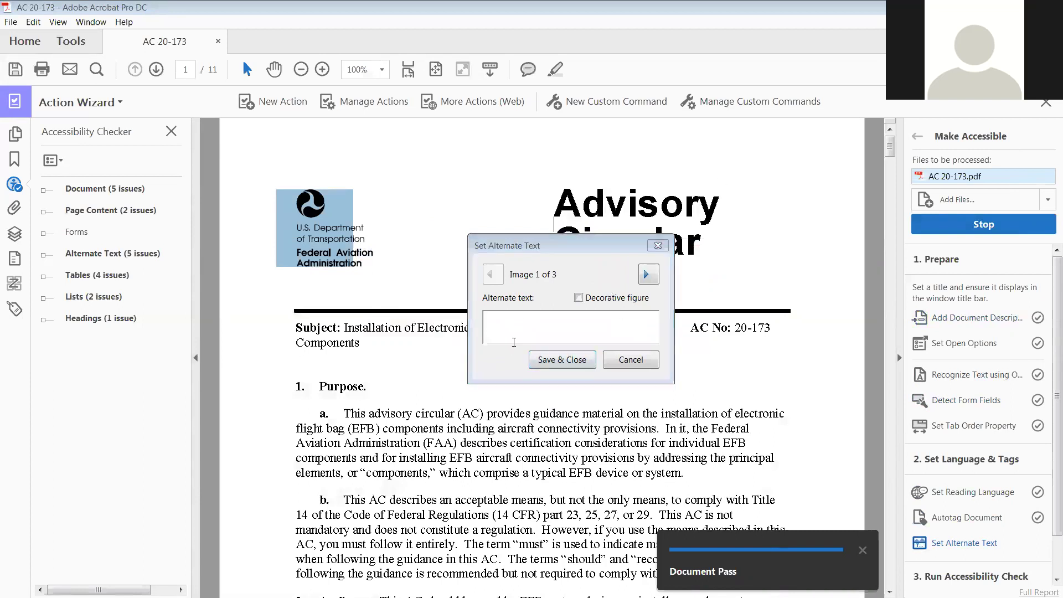
pyautogui.click(520, 320)
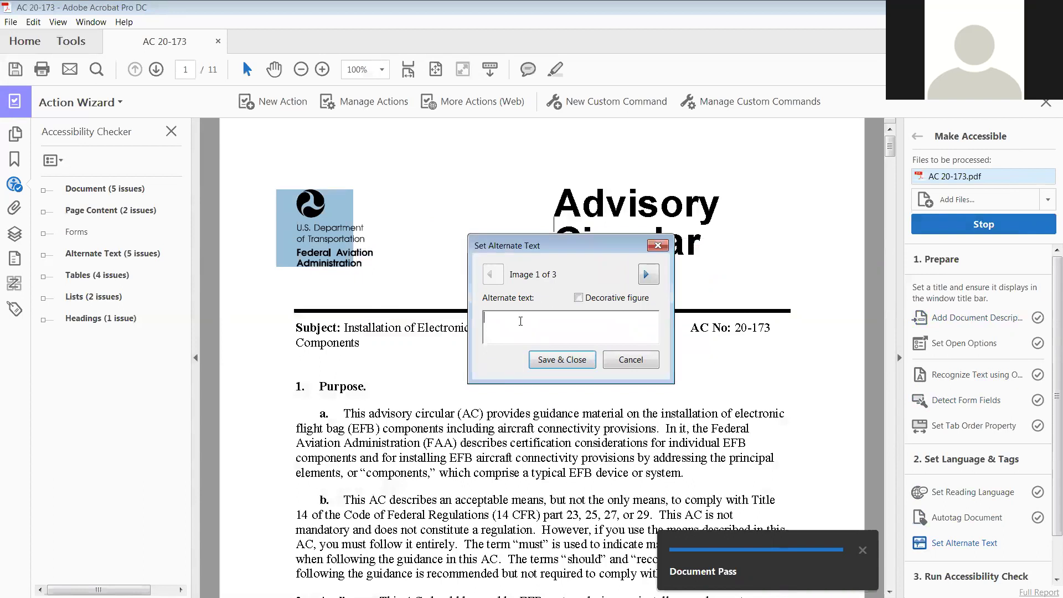
pyautogui.write('U')
pyautogui.write('.S')
pyautogui.write('S.')
pyautogui.write(' D')
pyautogui.write('epartment of ')
pyautogui.write('Transpor')
pyautogui.write('tatio')
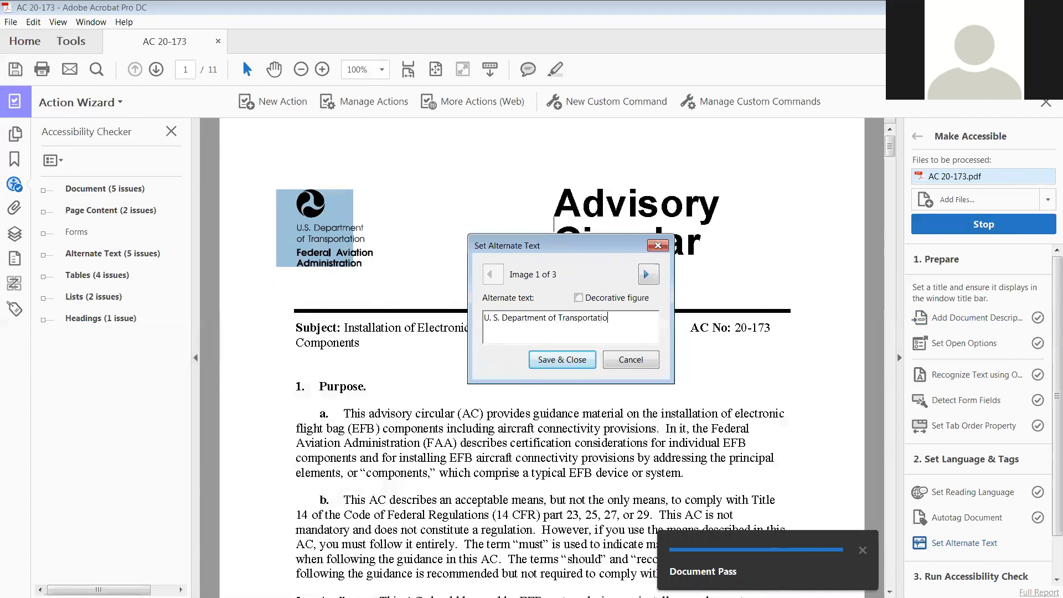
pyautogui.write('n Seal')
# Paste the prepared Figure 1 EFB components description as the second image's alt text
pyautogui.click(649, 273)
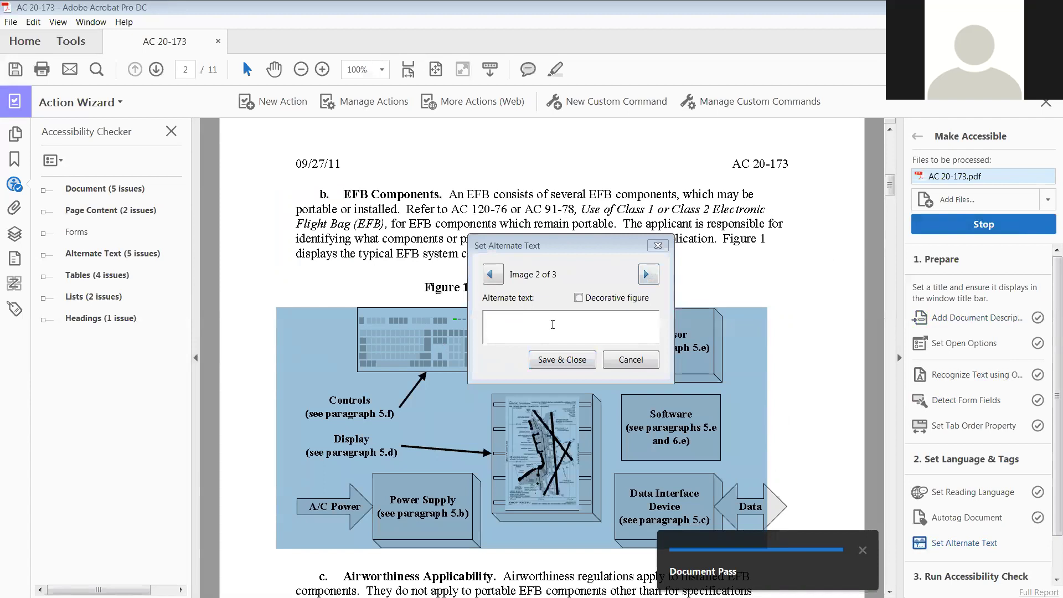
pyautogui.click(528, 326)
pyautogui.hotkey('ctrl', 'v')
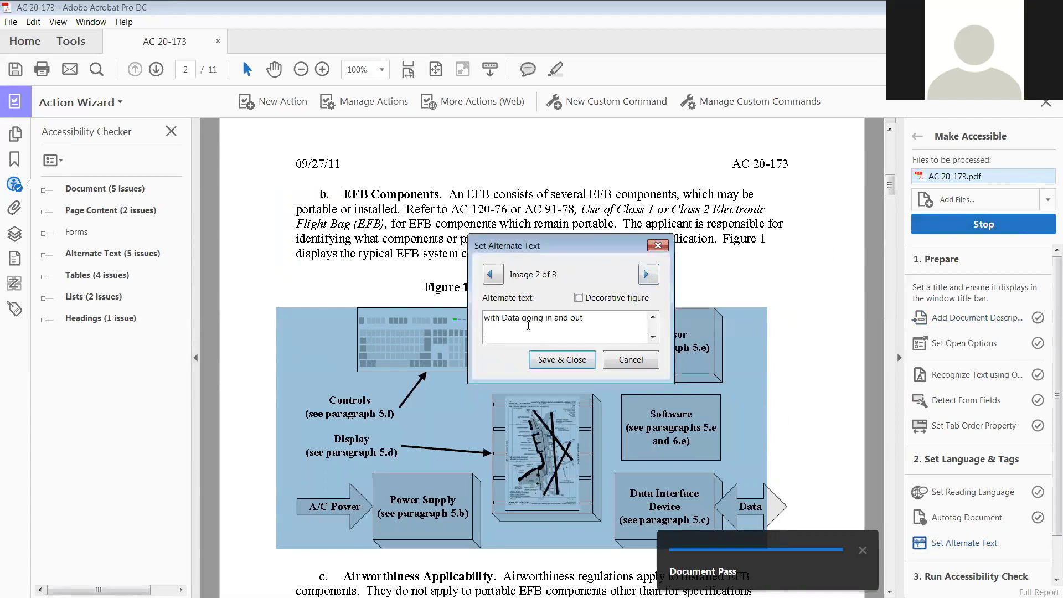
pyautogui.click(653, 316)
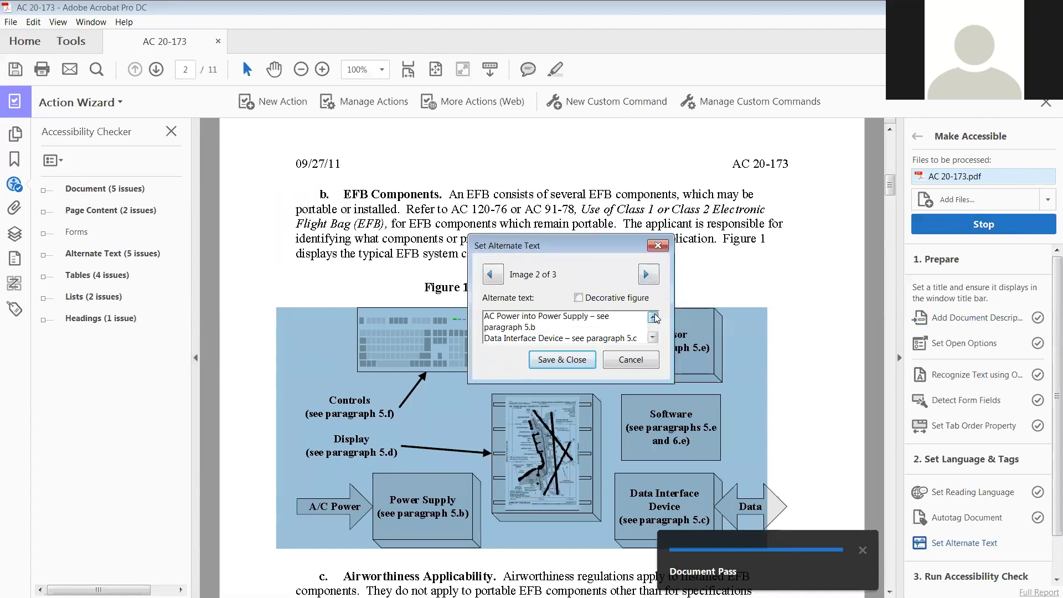
pyautogui.click(653, 316)
pyautogui.click(653, 316)
pyautogui.click(653, 316)
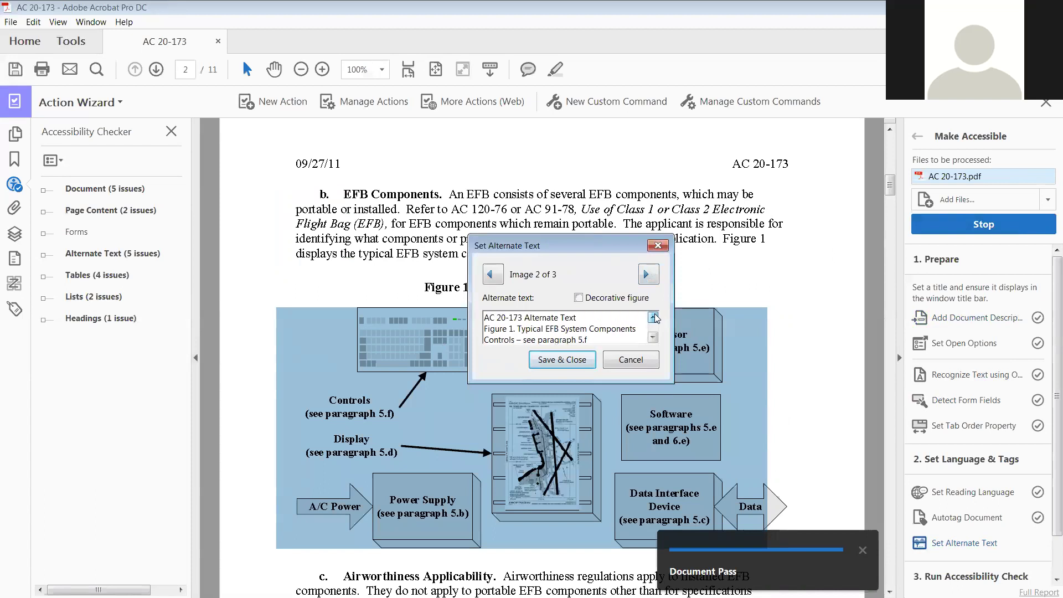
# Enter alt text identifying the third image as the signer's signature
pyautogui.click(646, 273)
pyautogui.moveTo(605, 246); pyautogui.dragTo(666, 249)
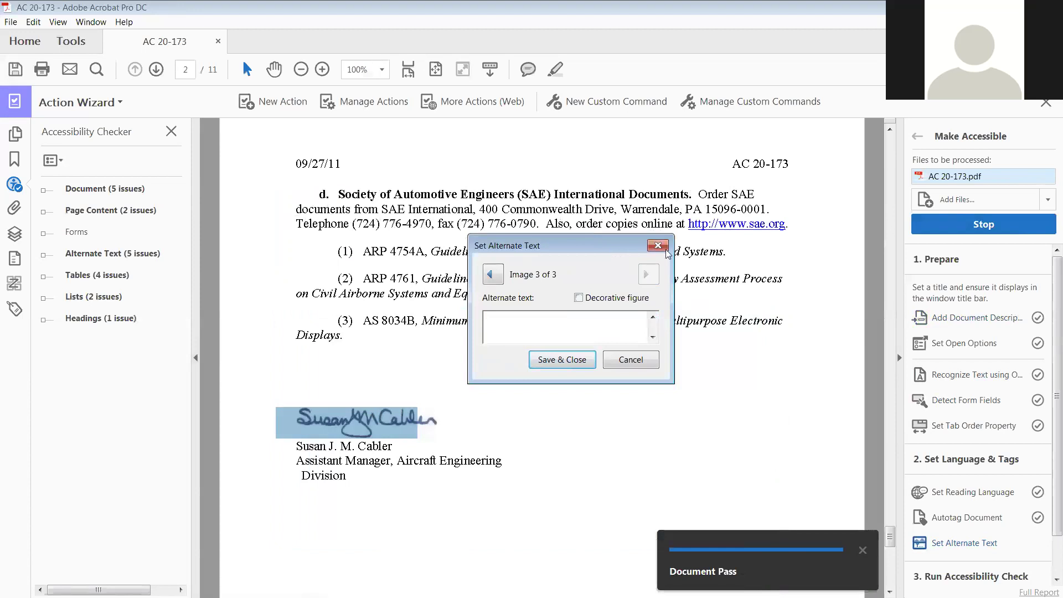
pyautogui.click(636, 325)
pyautogui.write('S')
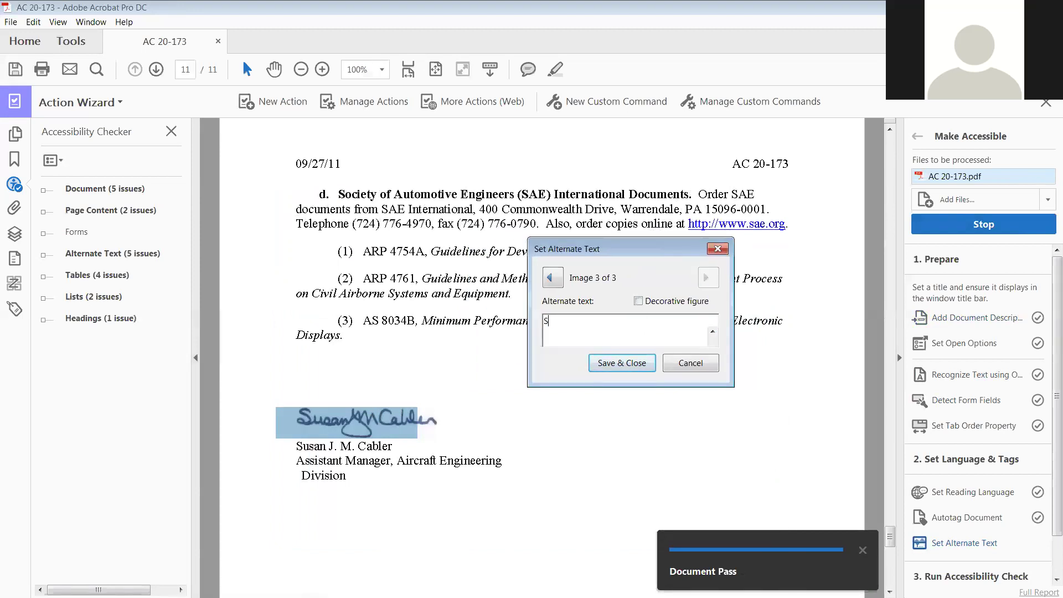
pyautogui.write('usan J. M. Cabler signature')
# Save the alt text, rerun the accessibility check, and expand the failing Headings nesting rule
pyautogui.click(637, 364)
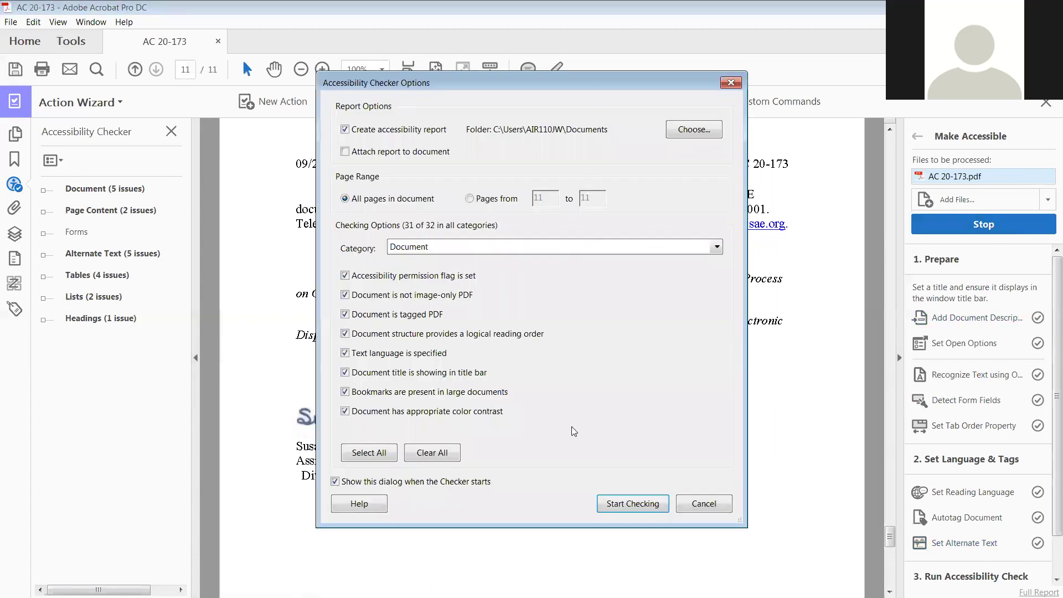
pyautogui.click(650, 504)
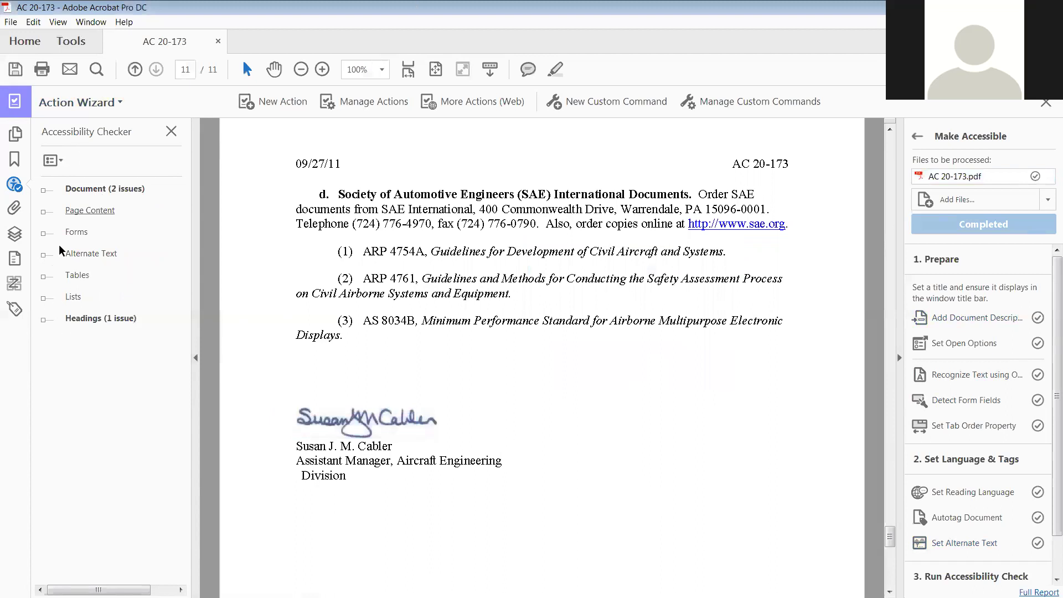
pyautogui.click(43, 319)
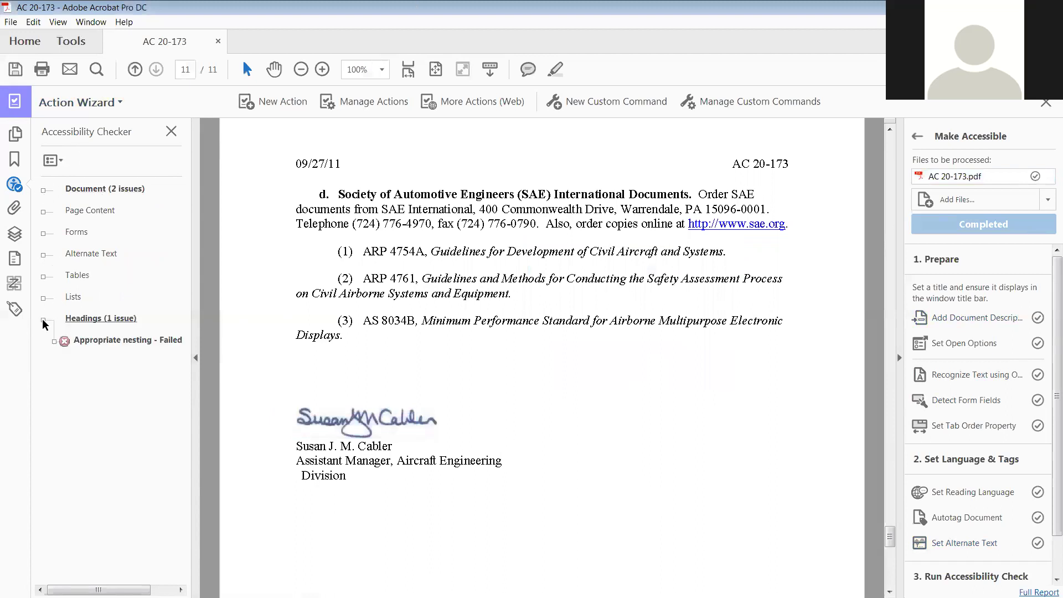
pyautogui.click(54, 340)
# Jump to the failing '1. Purpose.' heading element on page 1
pyautogui.click(43, 189)
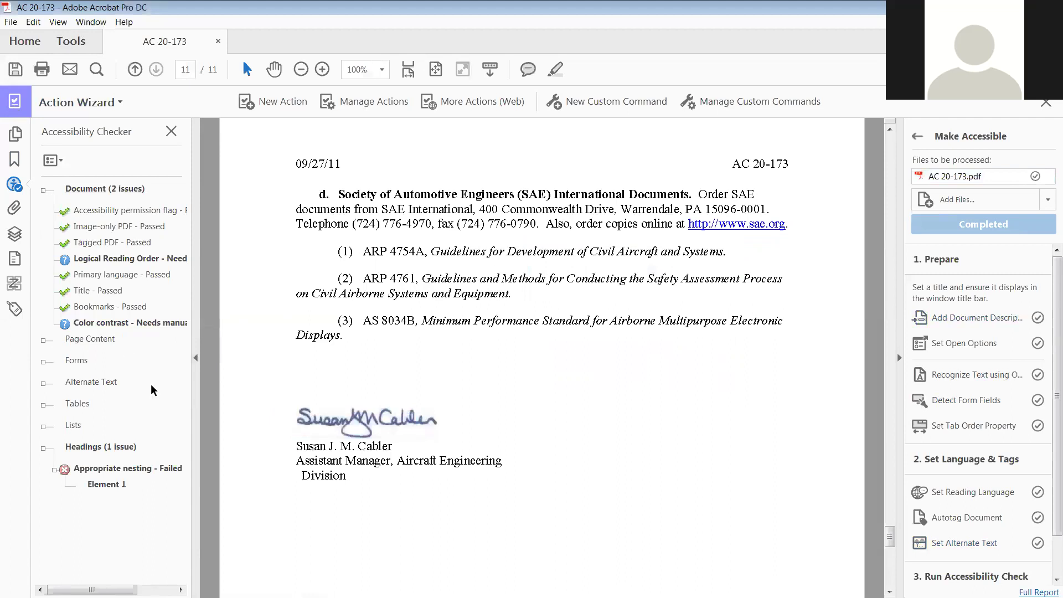
pyautogui.moveTo(108, 481); pyautogui.dragTo(207, 386)
pyautogui.click(110, 488)
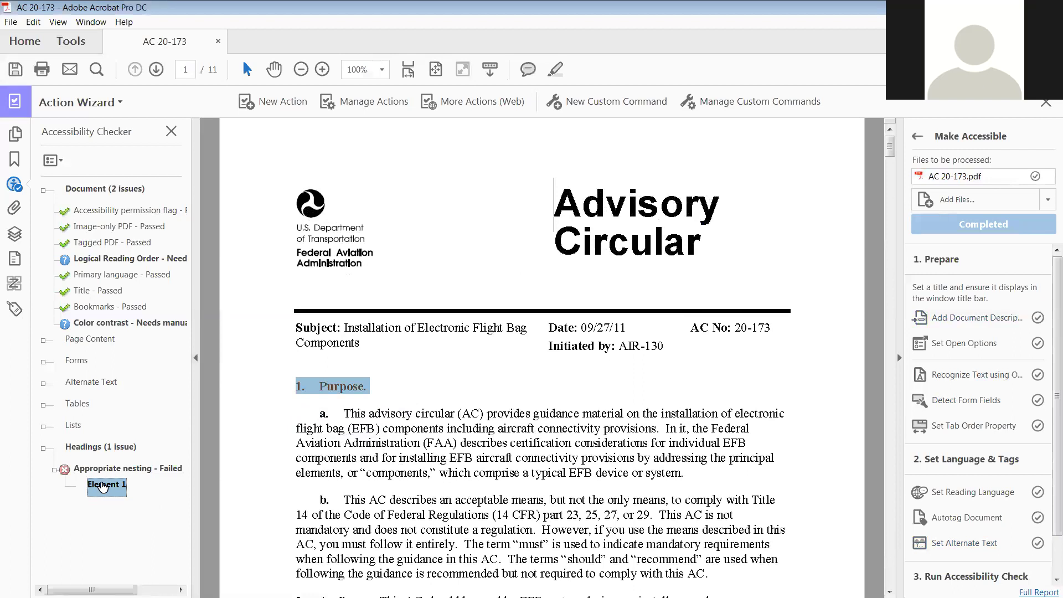
pyautogui.rightClick(103, 487)
# Retag the '1. Purpose.' heading from H4 to H2 in the Tags panel
pyautogui.click(158, 400)
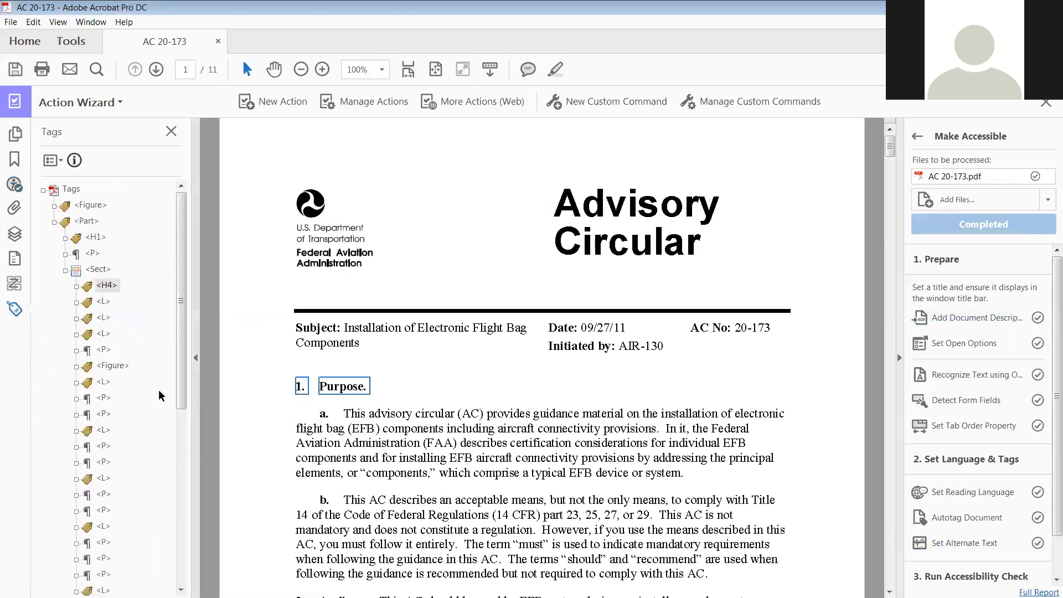
pyautogui.moveTo(96, 236)
pyautogui.mouseDown()
pyautogui.moveTo(203, 263)
pyautogui.moveTo(111, 243)
pyautogui.mouseUp()
pyautogui.click(105, 285)
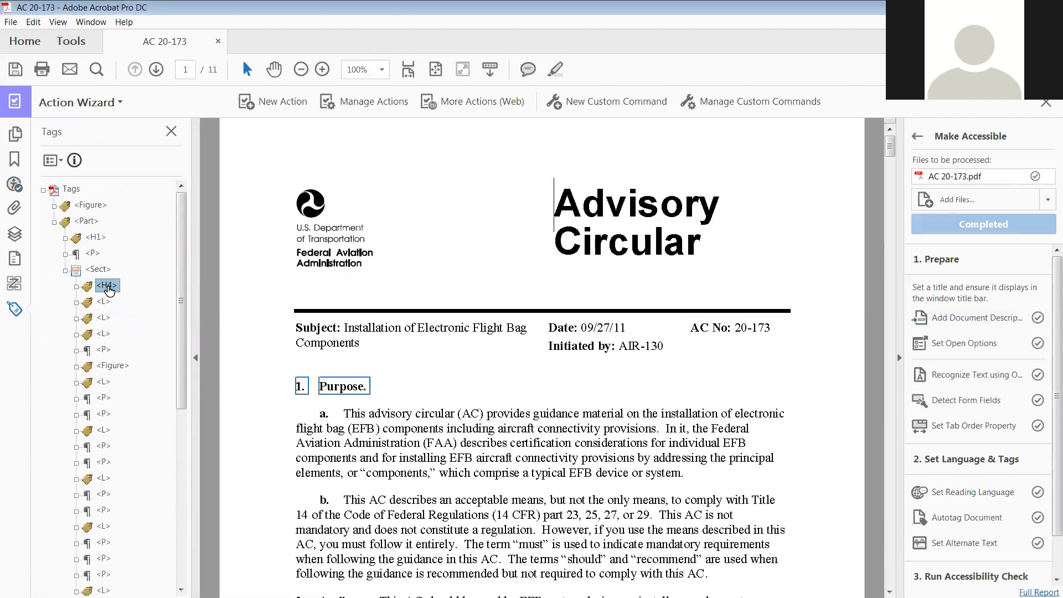
pyautogui.click(112, 285)
pyautogui.moveTo(110, 285); pyautogui.dragTo(113, 286)
pyautogui.write('2')
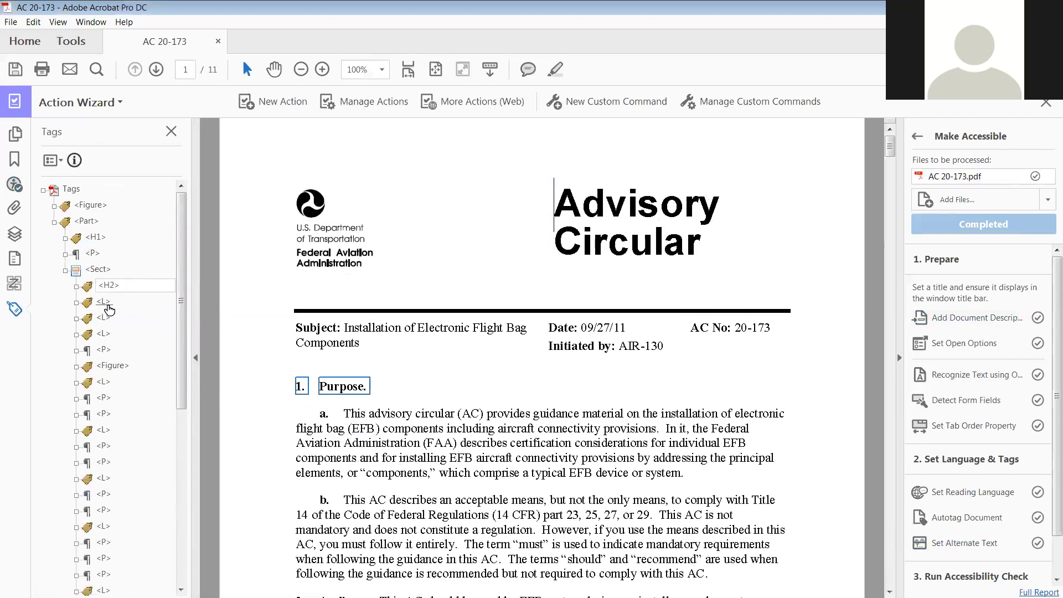
pyautogui.press('Return')
# Inspect the three list tags and their items beneath the heading
pyautogui.scroll(-1, 262, 380)
pyautogui.scroll(-1, 262, 380)
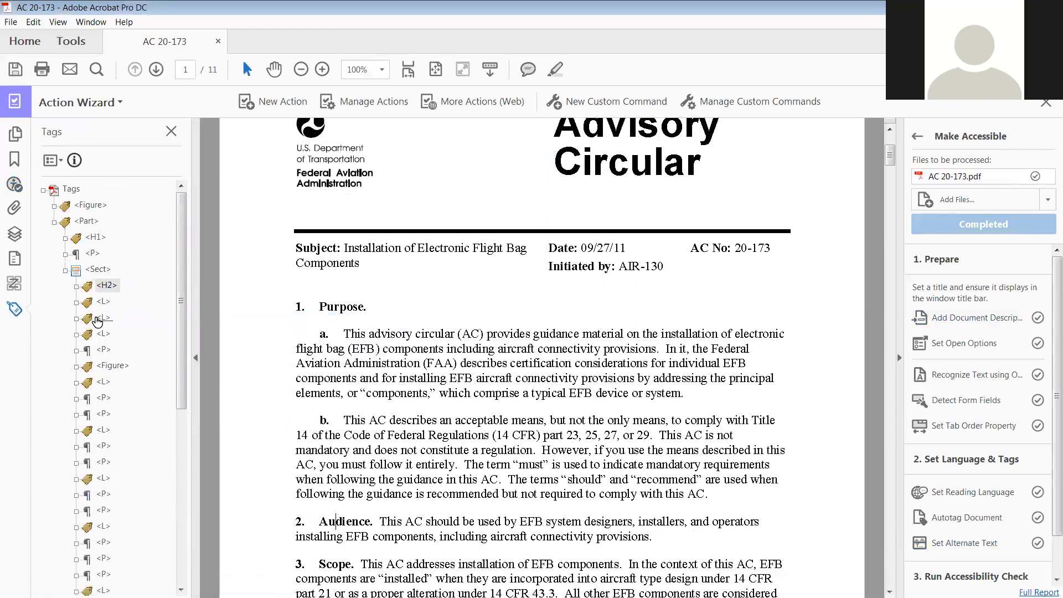
pyautogui.click(103, 333)
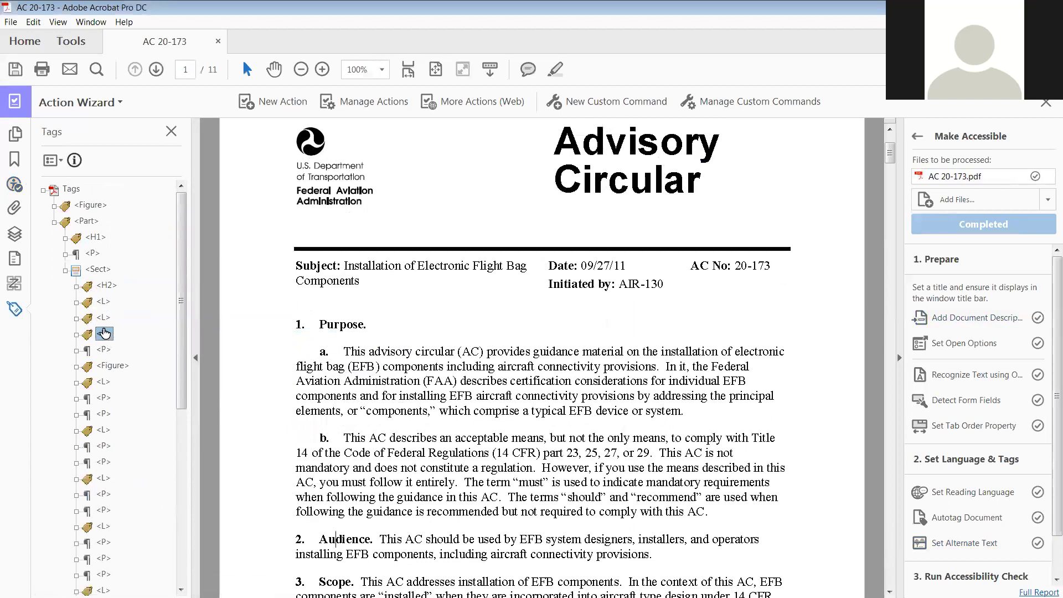
pyautogui.click(103, 317)
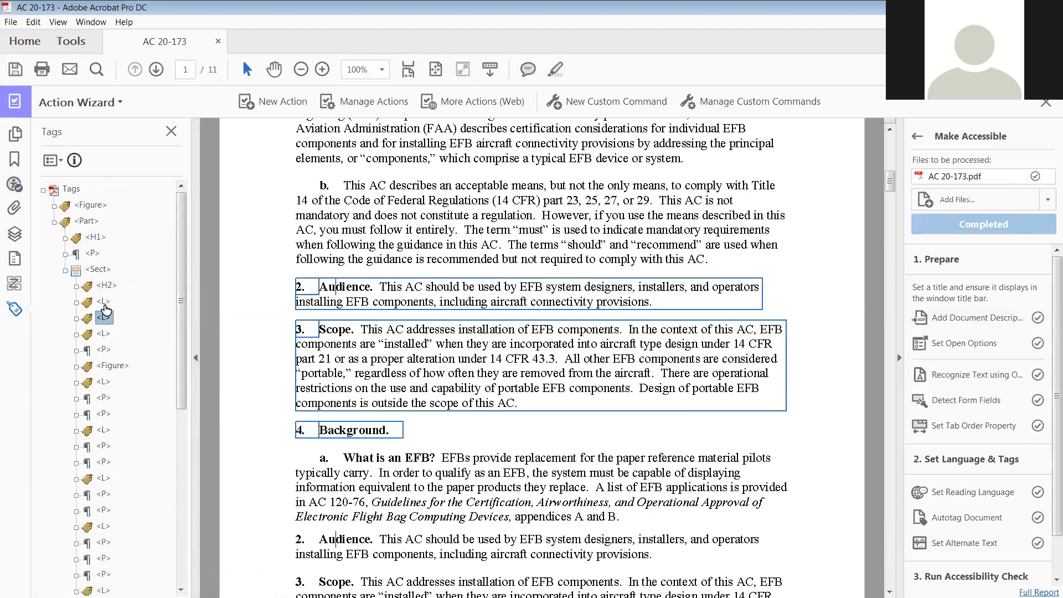
pyautogui.click(104, 302)
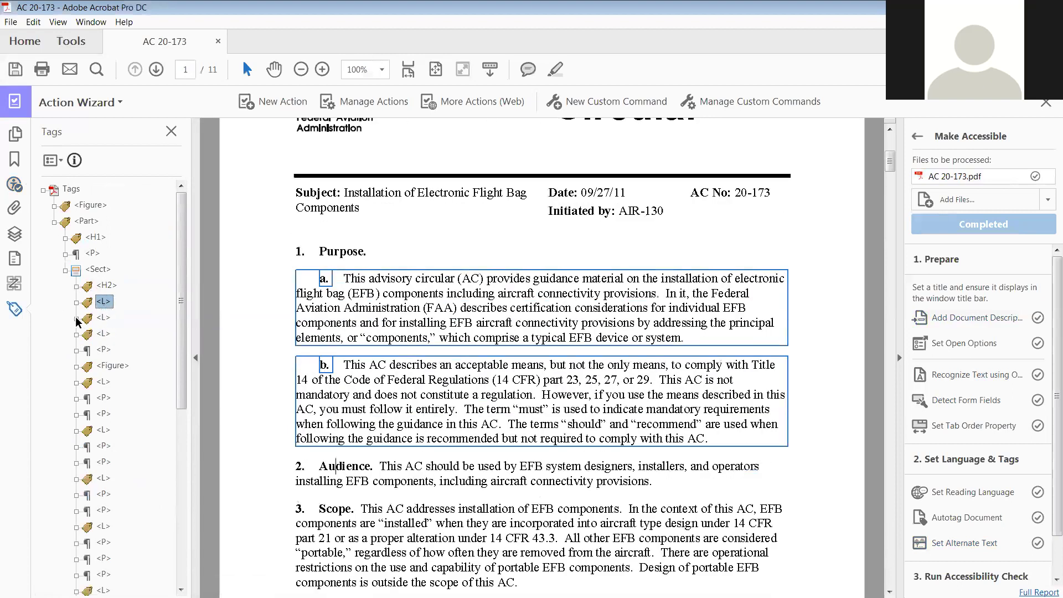
pyautogui.click(76, 319)
pyautogui.click(88, 334)
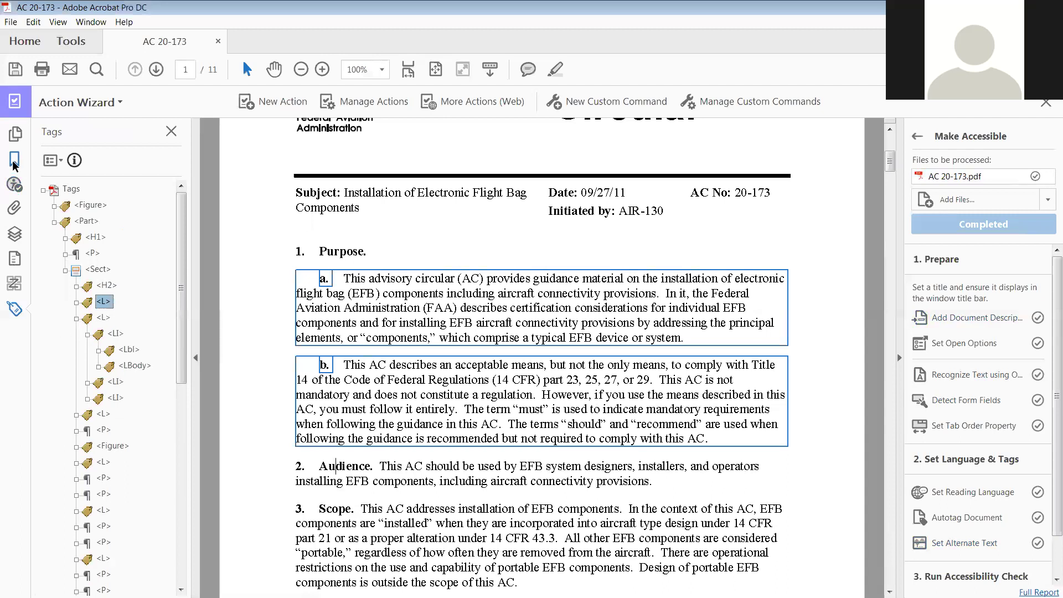
pyautogui.click(15, 184)
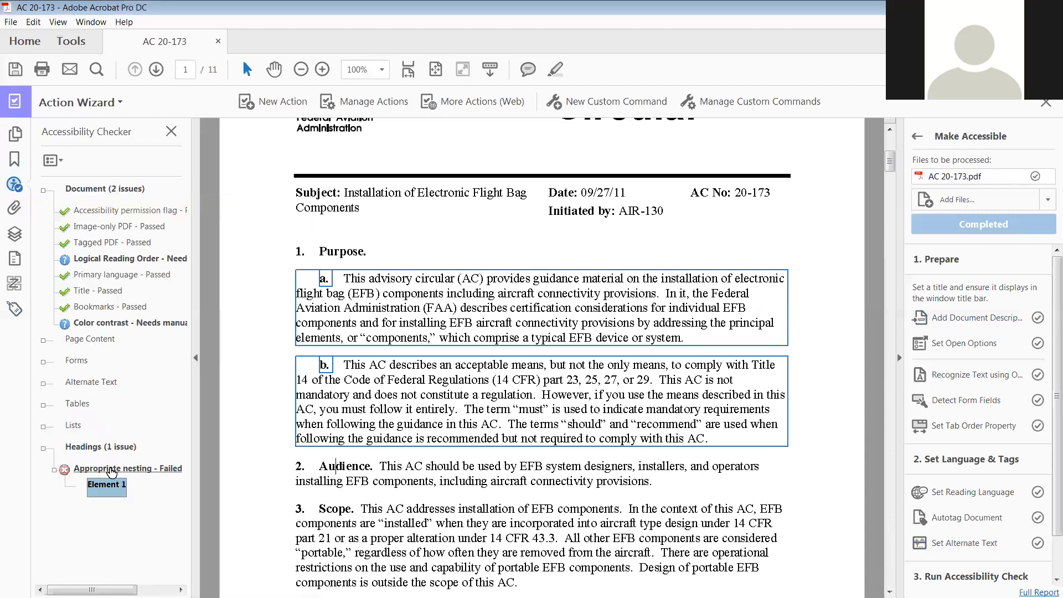
# Check Headings again so Appropriate nesting passes, then select Logical Reading Order
pyautogui.rightClick(98, 449)
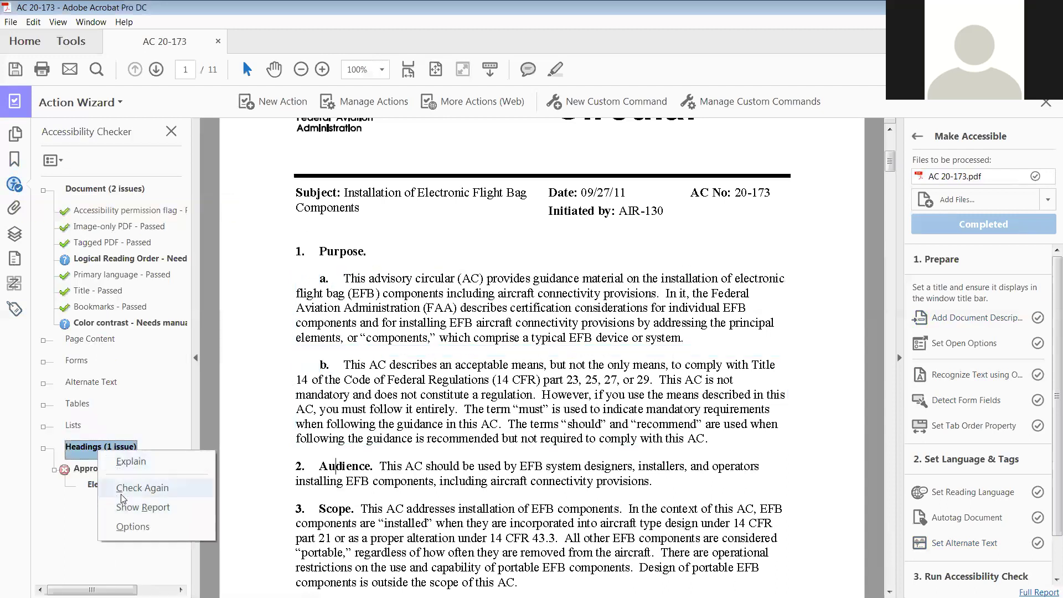
pyautogui.click(124, 487)
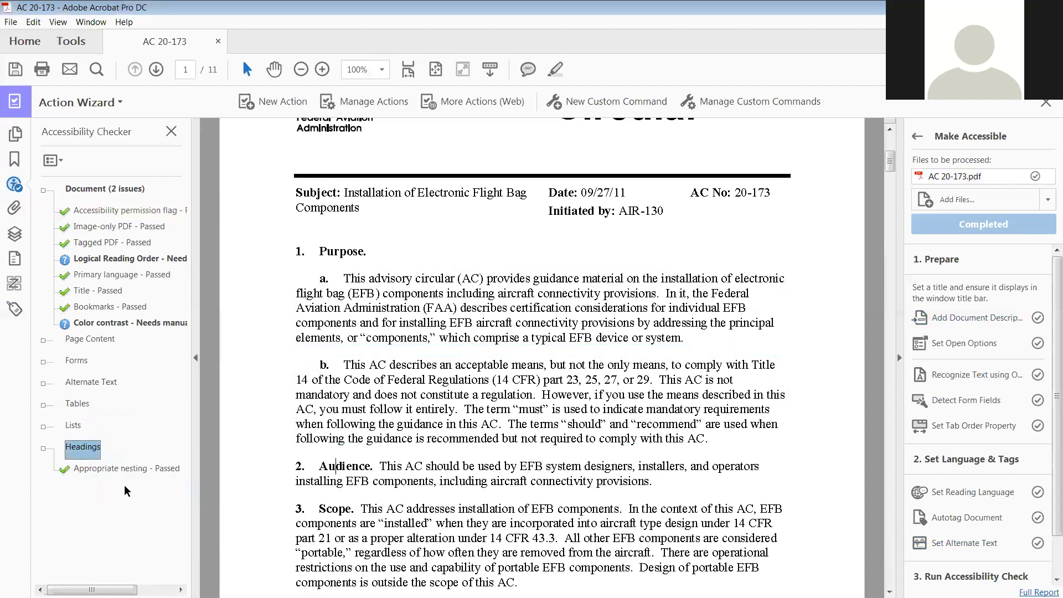
pyautogui.click(44, 446)
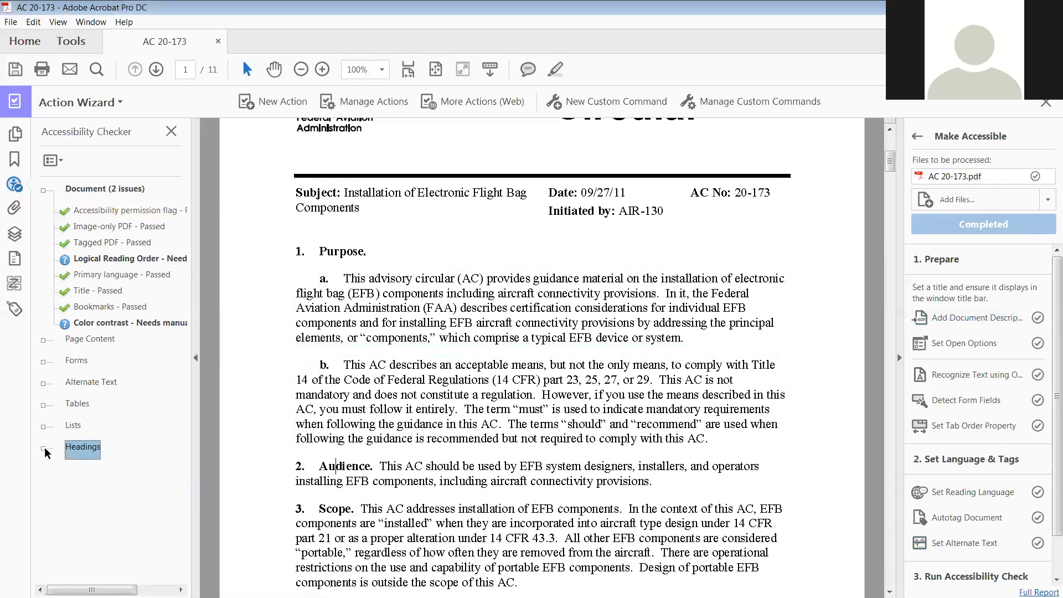
pyautogui.click(93, 263)
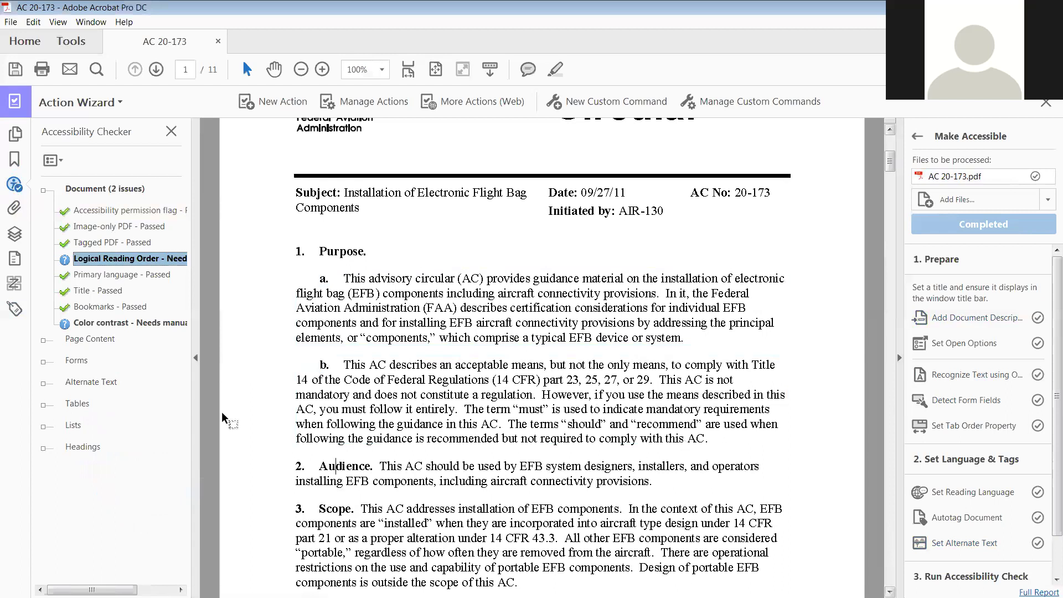
# Step through the reading order of pages 1 to 4 in the Order panel
pyautogui.click(15, 283)
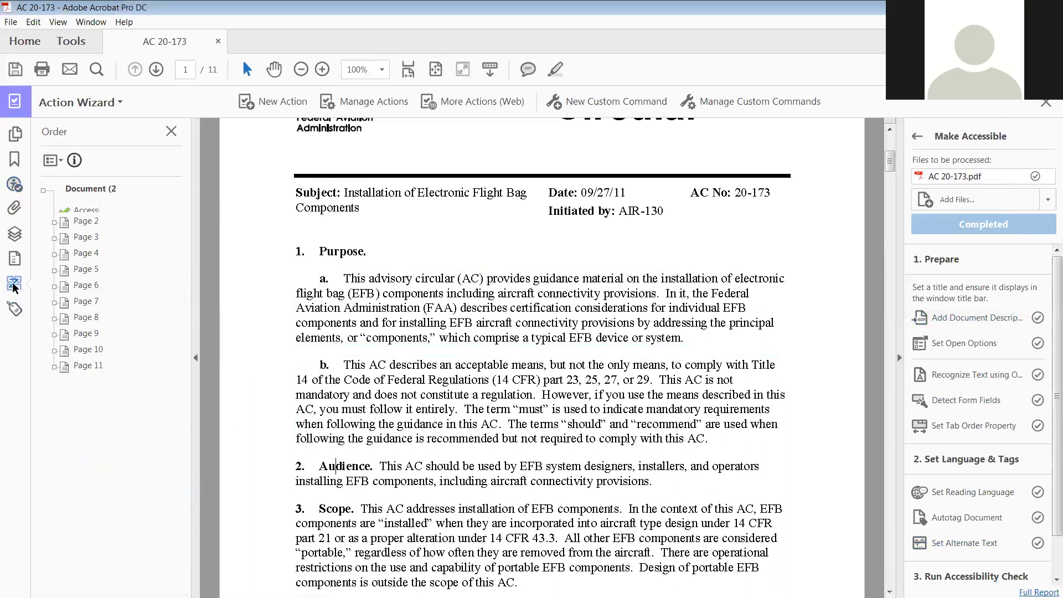
pyautogui.click(107, 221)
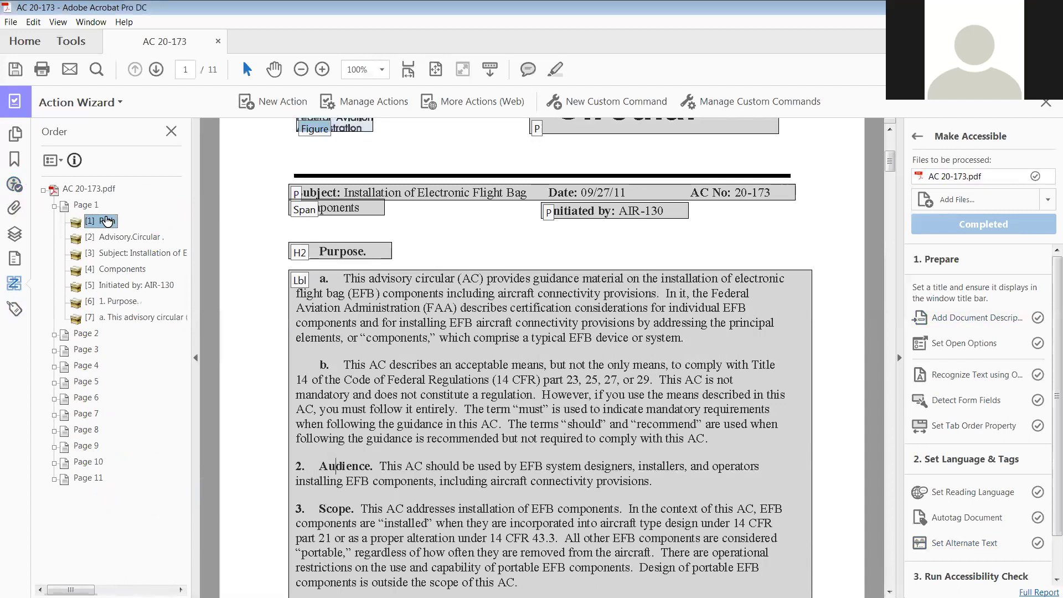
pyautogui.press('Down')
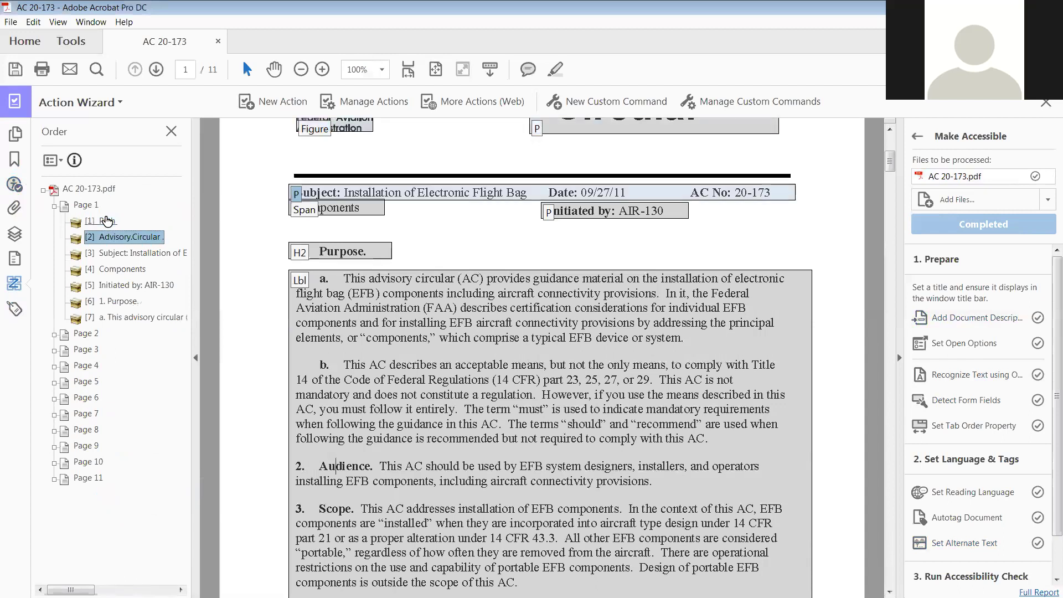
pyautogui.press('Down')
pyautogui.press('Down')
pyautogui.press('Down')
pyautogui.press('Down')
pyautogui.press('Down')
pyautogui.press('Down')
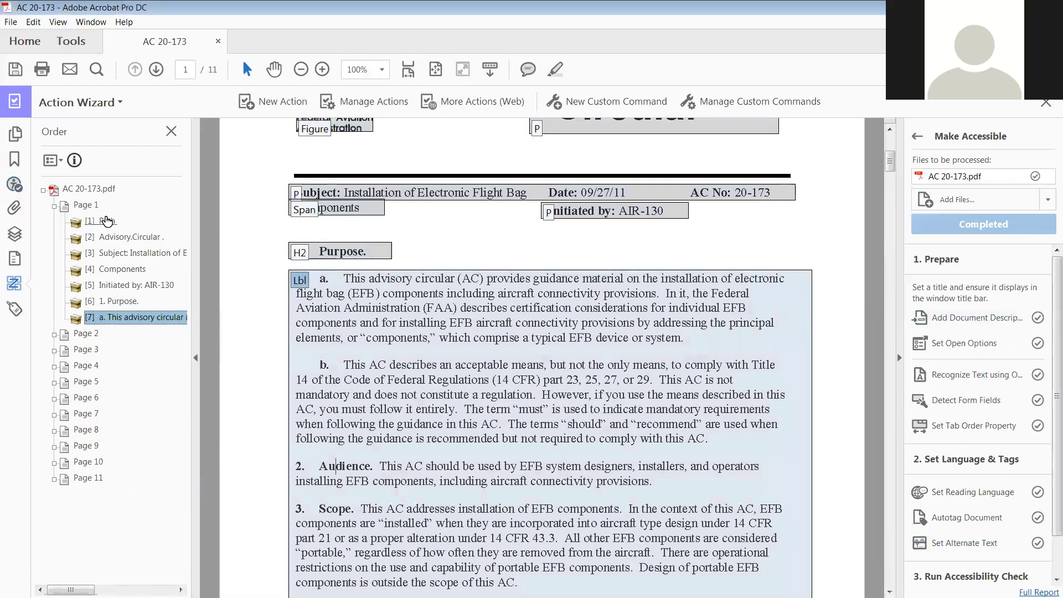
pyautogui.press('Down')
pyautogui.press('Down')
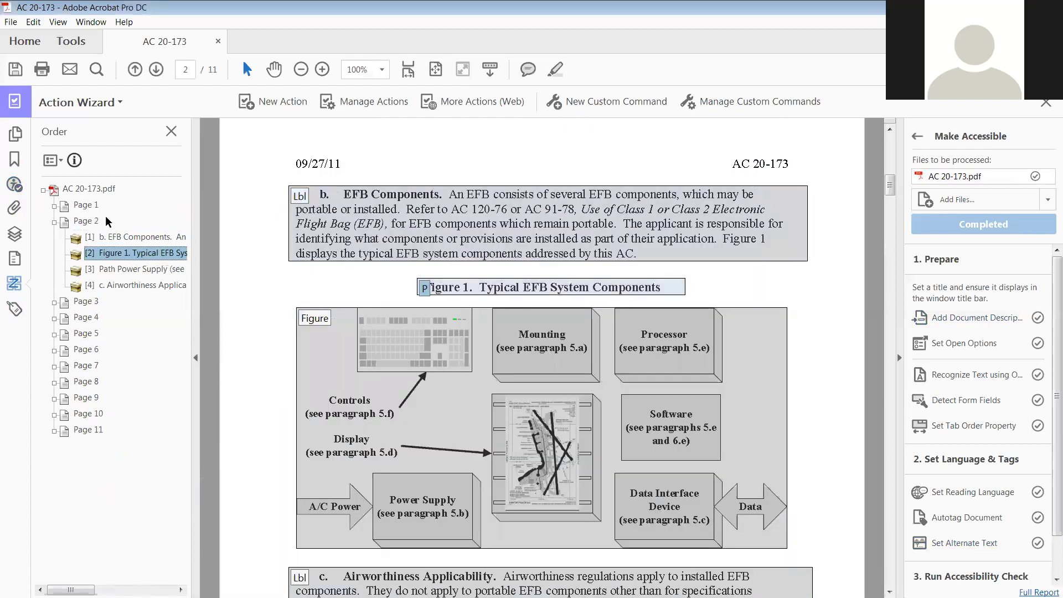
pyautogui.press('Down')
pyautogui.press('Down')
pyautogui.press('Down')
pyautogui.press('Down')
pyautogui.press('Down')
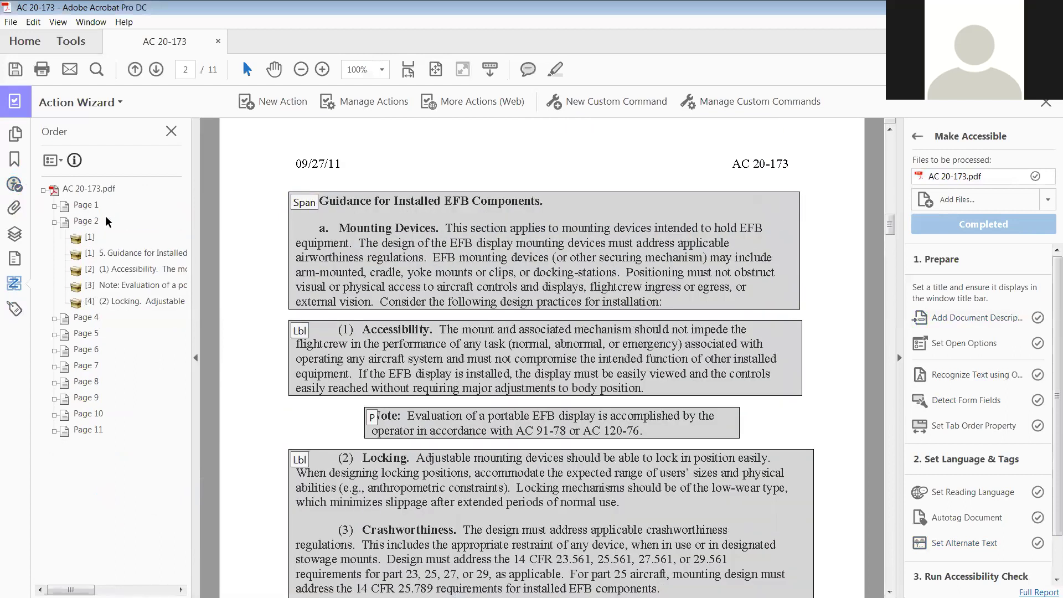
pyautogui.press('Down')
pyautogui.press('Down')
pyautogui.press('Down')
pyautogui.press('Down')
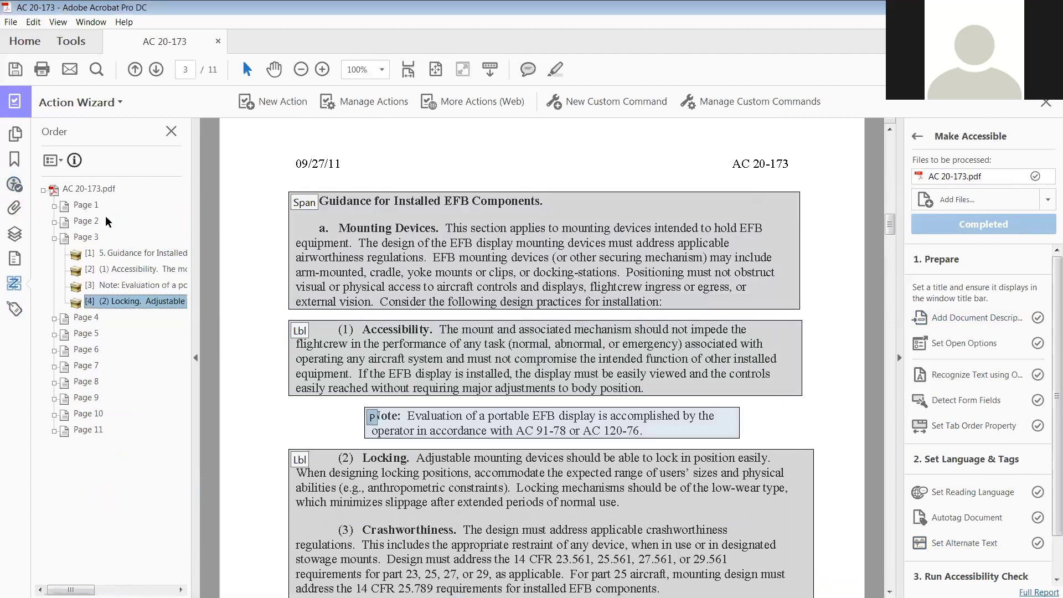
pyautogui.press('Down')
pyautogui.press('Down')
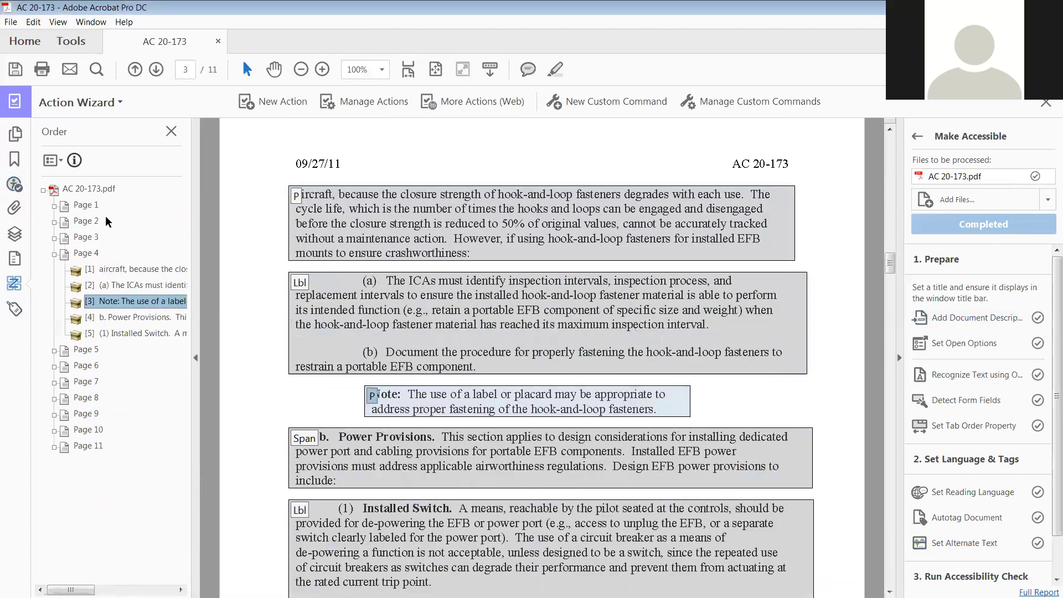
pyautogui.press('Down')
pyautogui.press('Down')
pyautogui.press('Down')
pyautogui.press('Down')
pyautogui.press('Down')
pyautogui.press('Down')
pyautogui.press('Down')
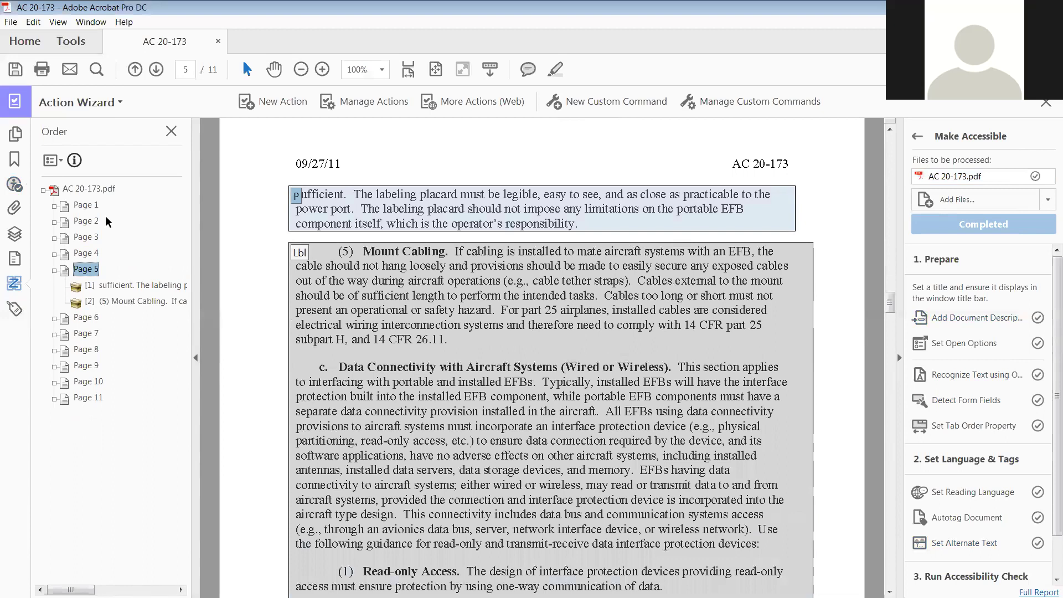
# Continue the reading-order review through page 11 and collapse the tree to its root
pyautogui.press('Down')
pyautogui.press('Down')
pyautogui.press('Down')
pyautogui.press('Down')
pyautogui.press('Down')
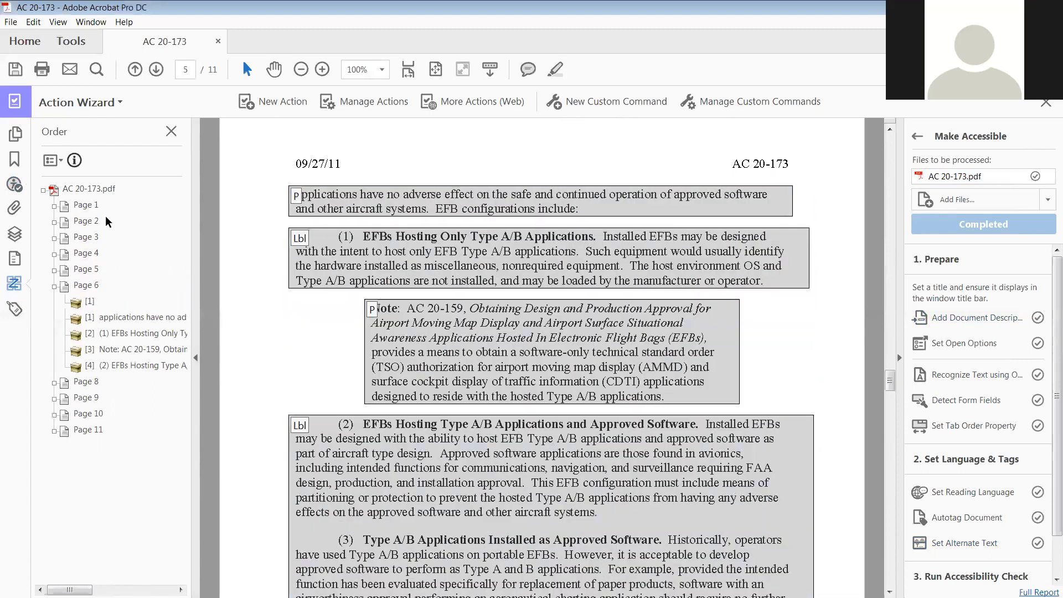
pyautogui.press('Down')
pyautogui.press('Down')
pyautogui.press('Down')
pyautogui.press('Down')
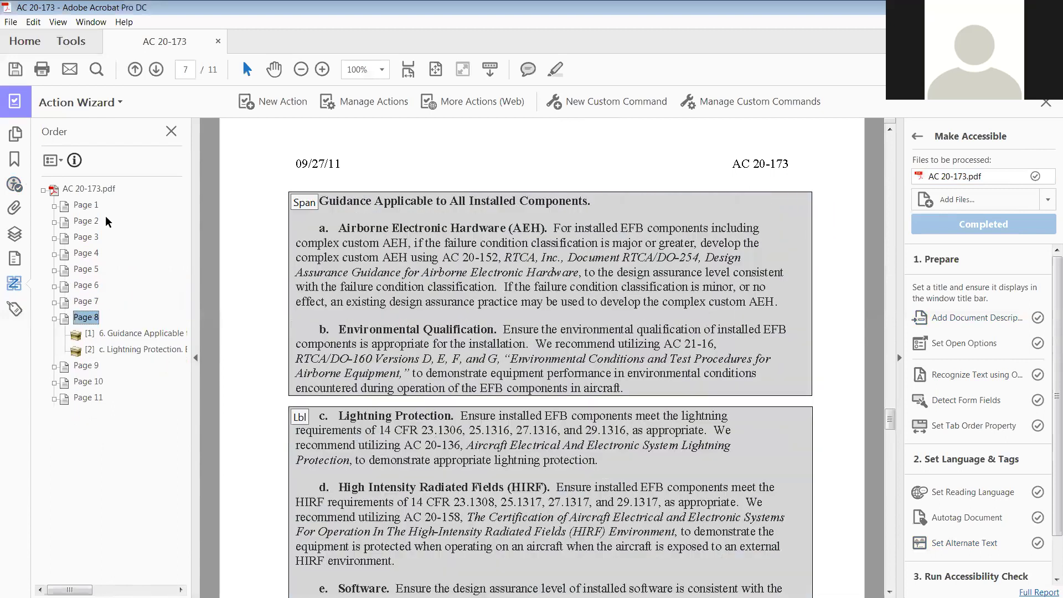
pyautogui.press('Down')
pyautogui.press('Down')
pyautogui.press('Down')
pyautogui.press('Down')
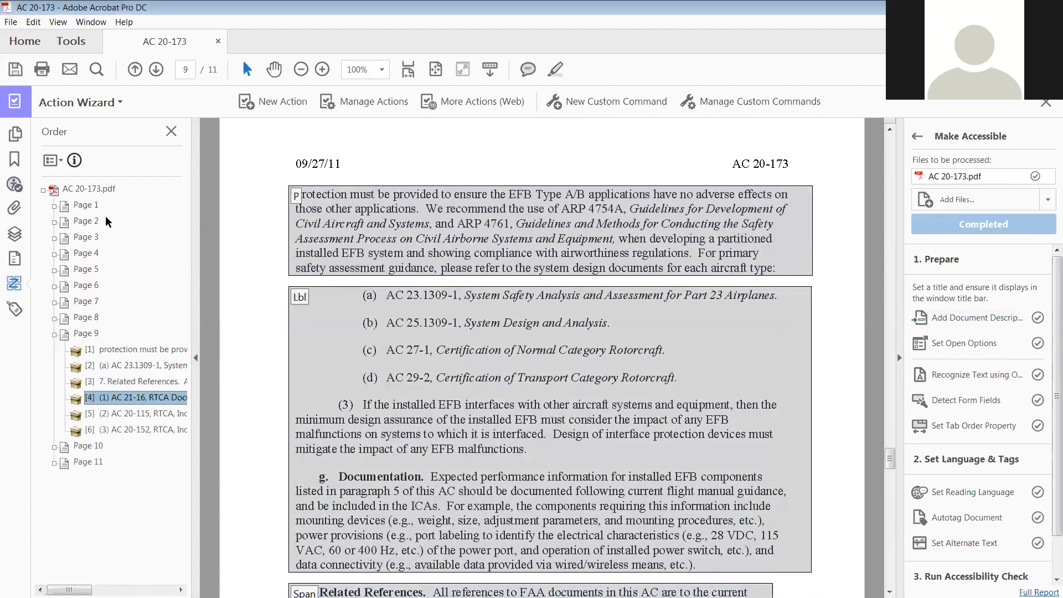
pyautogui.press('Down')
pyautogui.press('Down')
pyautogui.press('Down')
pyautogui.press('Down')
pyautogui.press('Down')
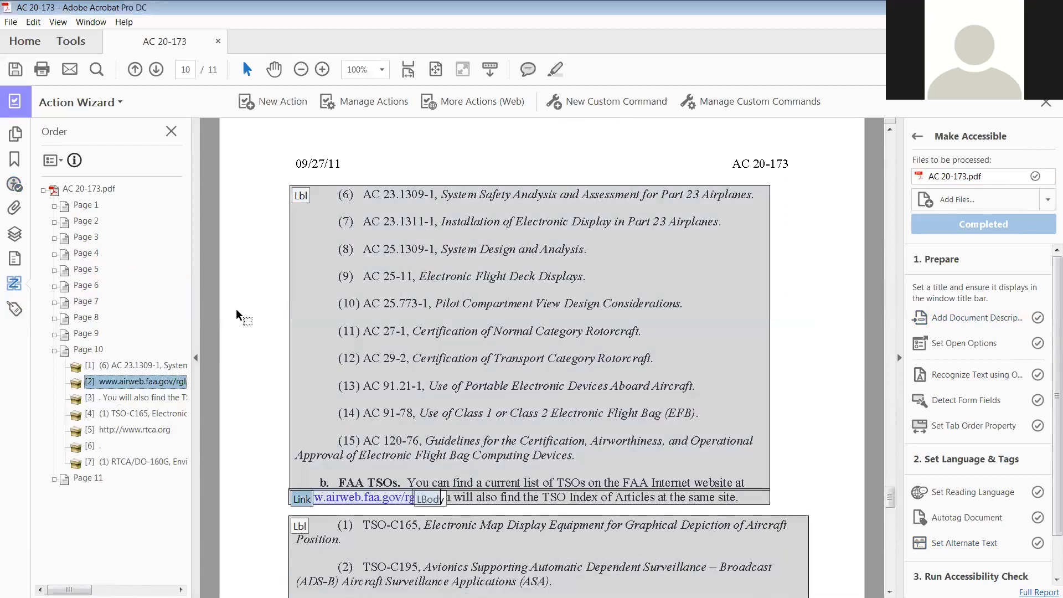
pyautogui.press('Down')
pyautogui.press('Down')
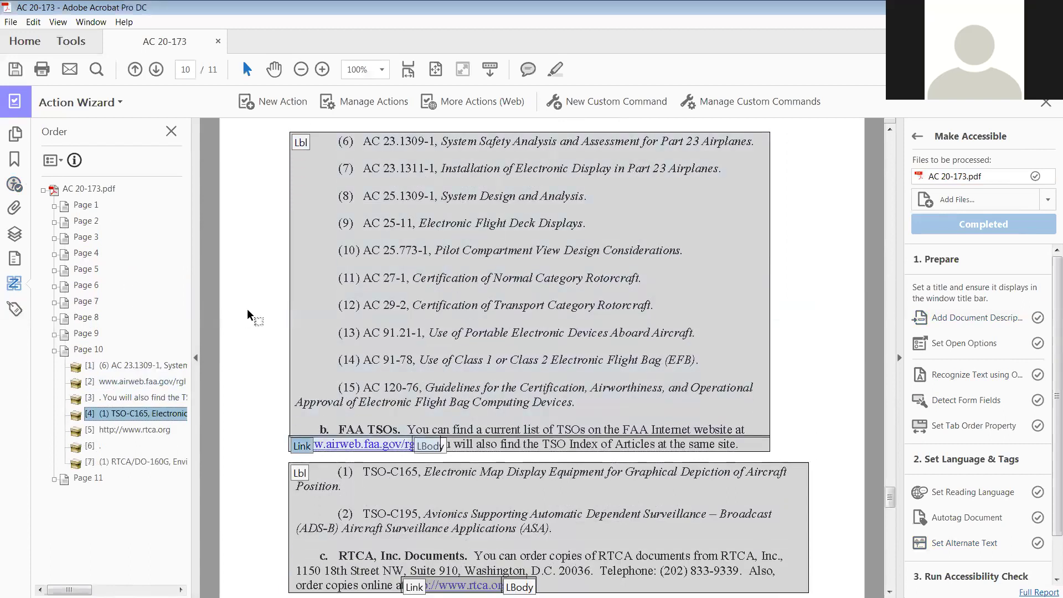
pyautogui.press('Down')
pyautogui.press('Down')
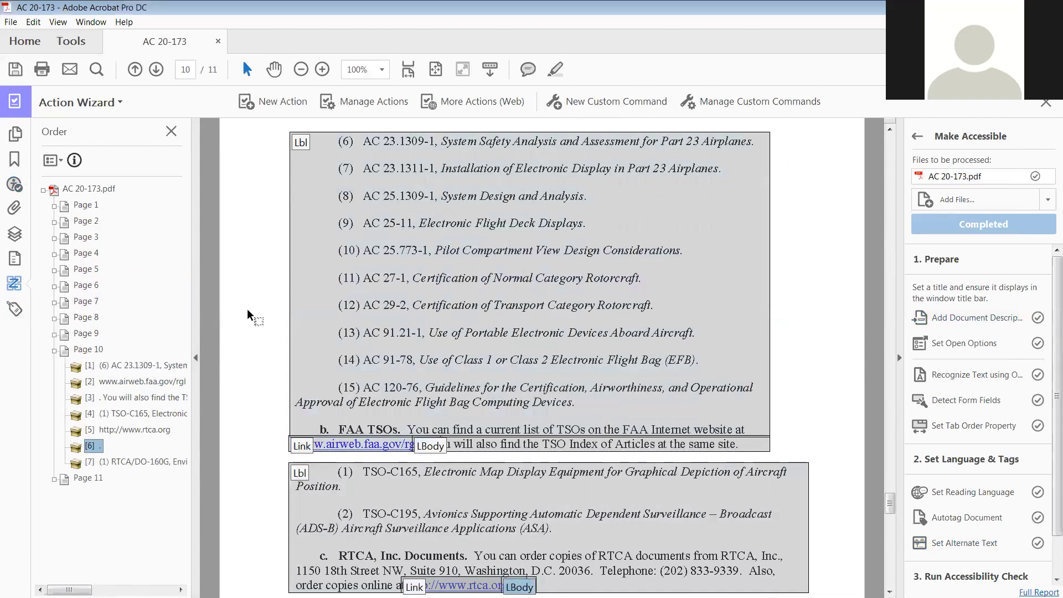
pyautogui.scroll(-1, 222, 365)
pyautogui.press('Down')
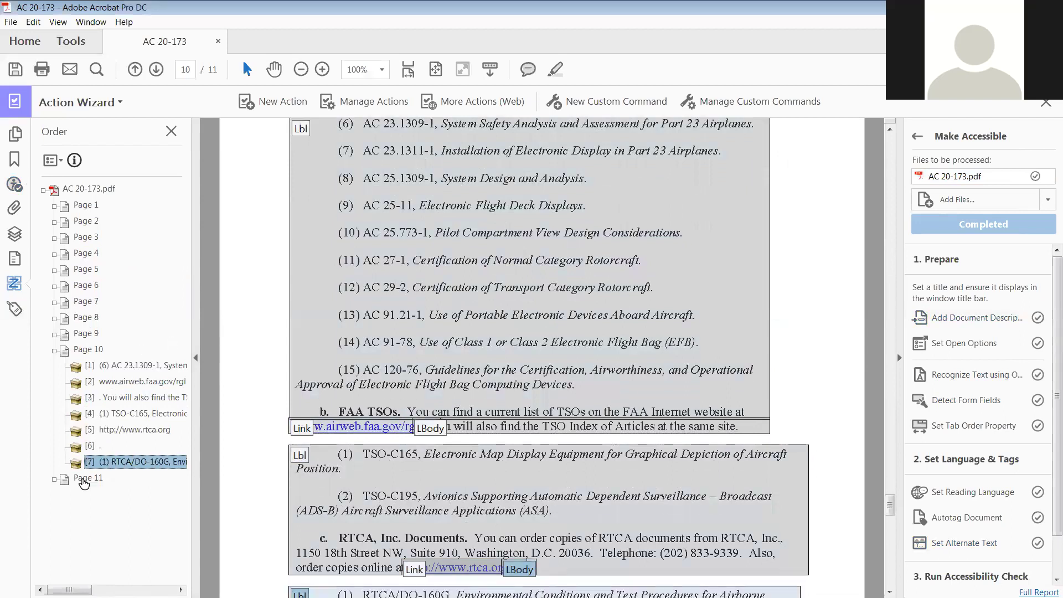
pyautogui.press('Down')
pyautogui.press('Right')
pyautogui.press('Down')
pyautogui.press('Down')
pyautogui.press('Down')
pyautogui.press('Down')
pyautogui.press('Down')
pyautogui.press('Down')
pyautogui.press('Down')
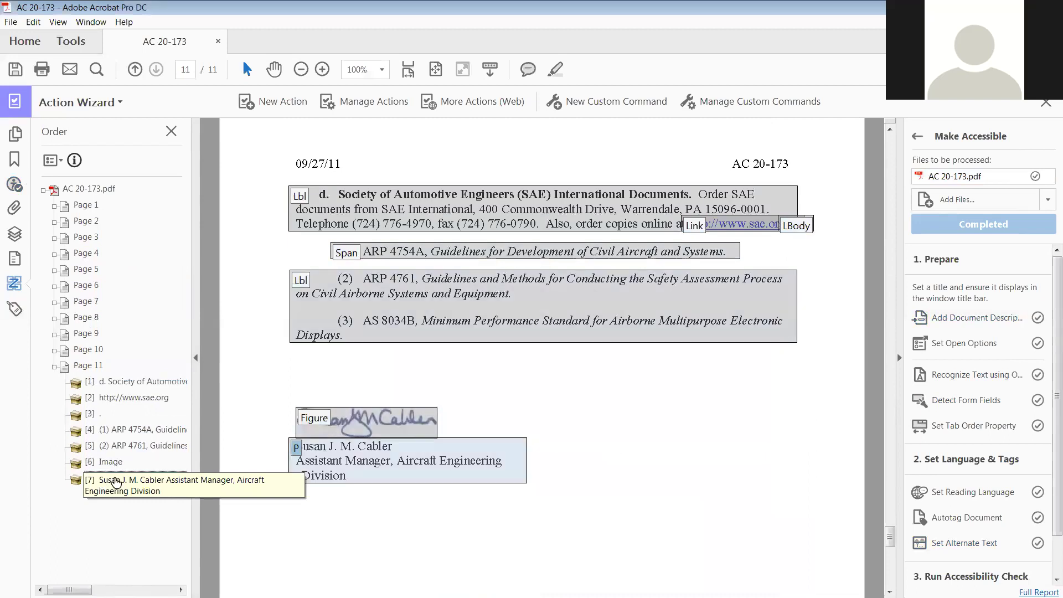
pyautogui.click(42, 190)
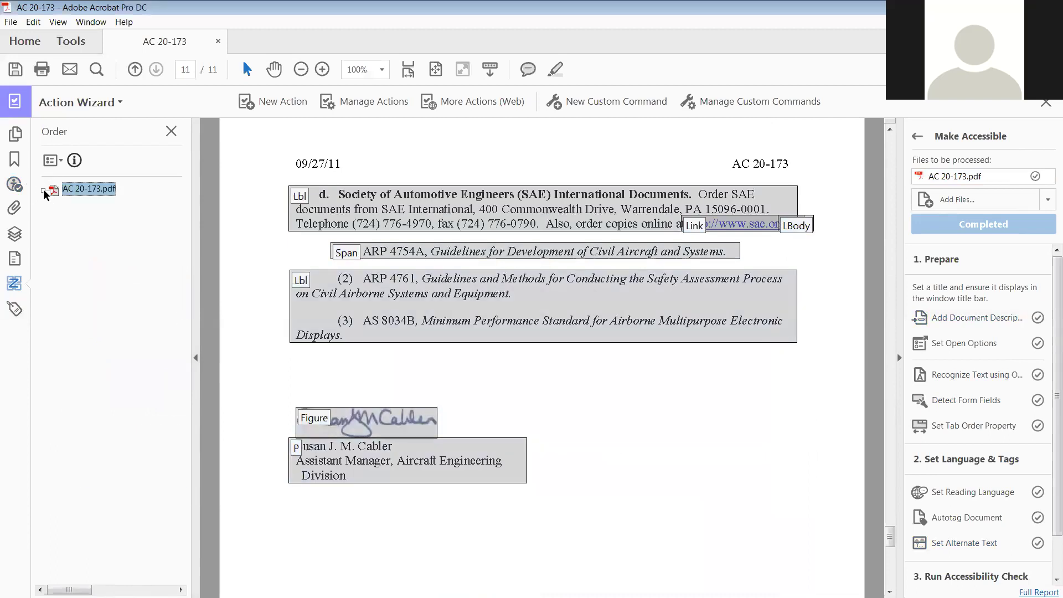
# In the accessibility results, mark Logical Reading Order as Passed and select the Color contrast rule
pyautogui.click(14, 185)
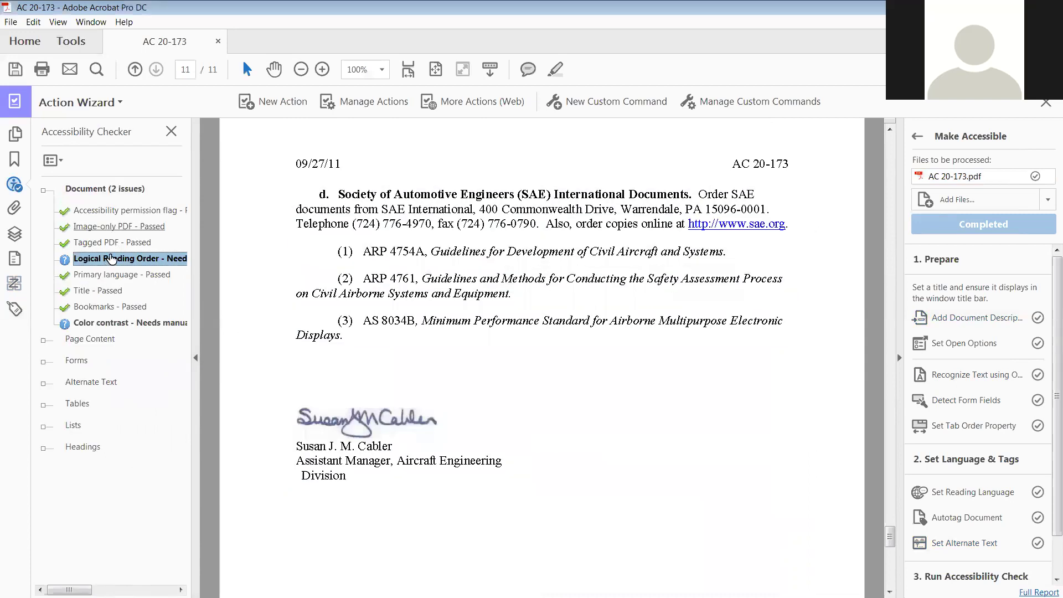
pyautogui.rightClick(111, 257)
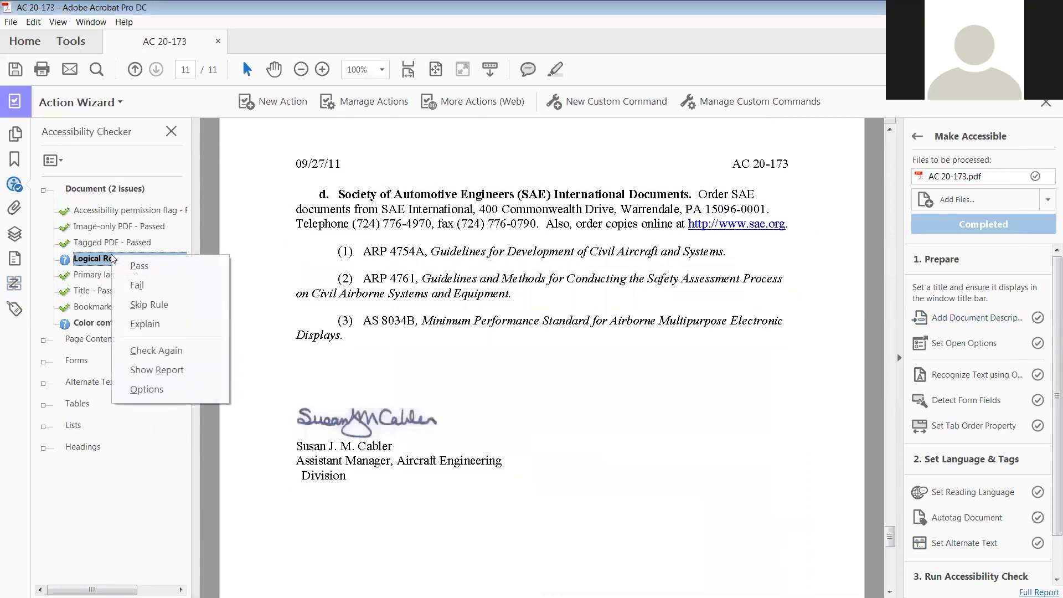
pyautogui.click(157, 265)
pyautogui.click(125, 327)
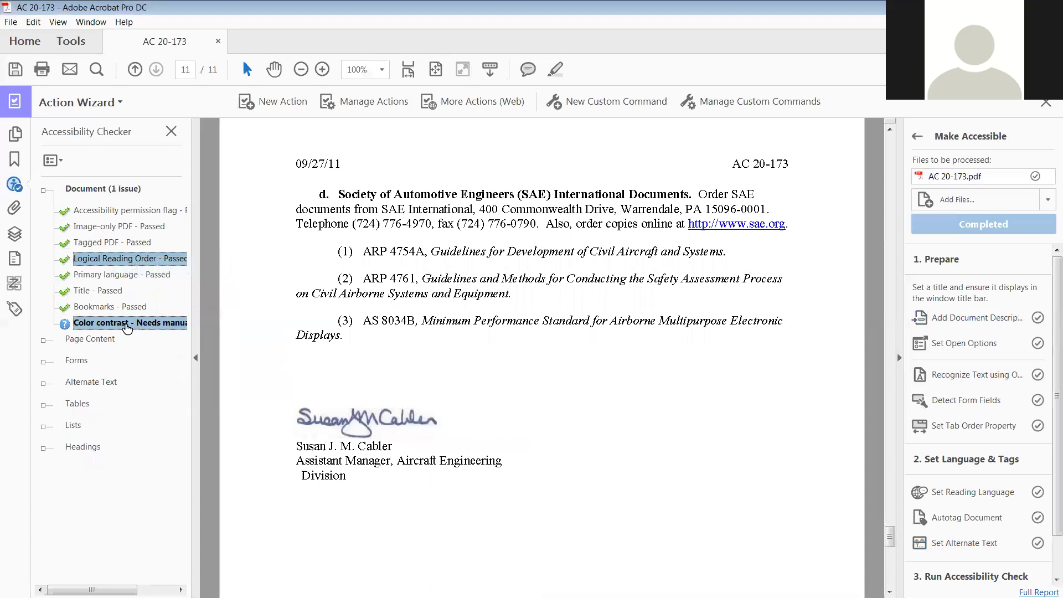
# Fit one full page in the view and scroll through the pages to review the colours
pyautogui.click(436, 69)
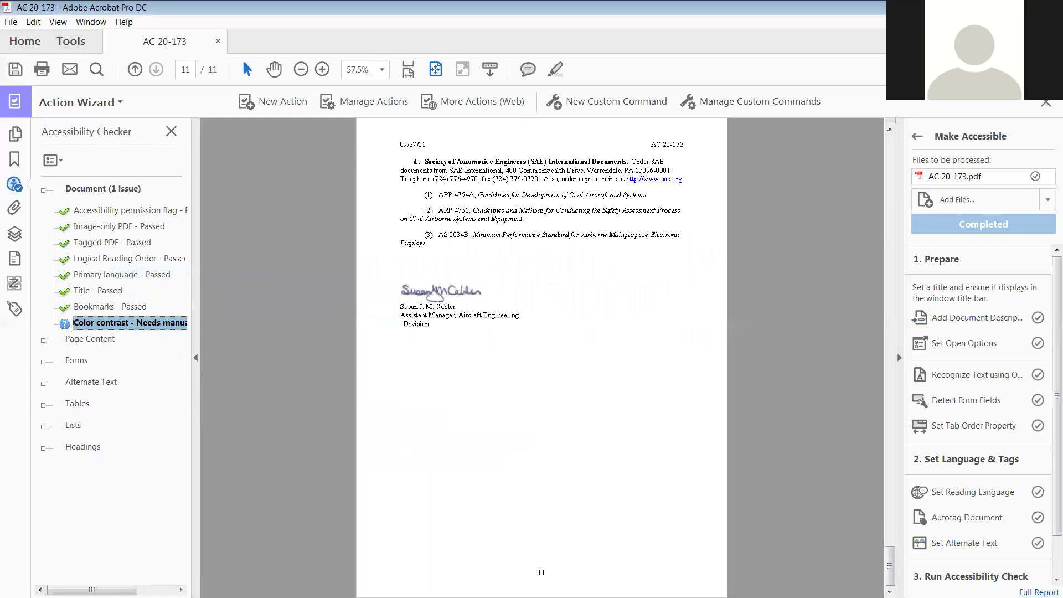
pyautogui.moveTo(890, 553); pyautogui.dragTo(886, 139)
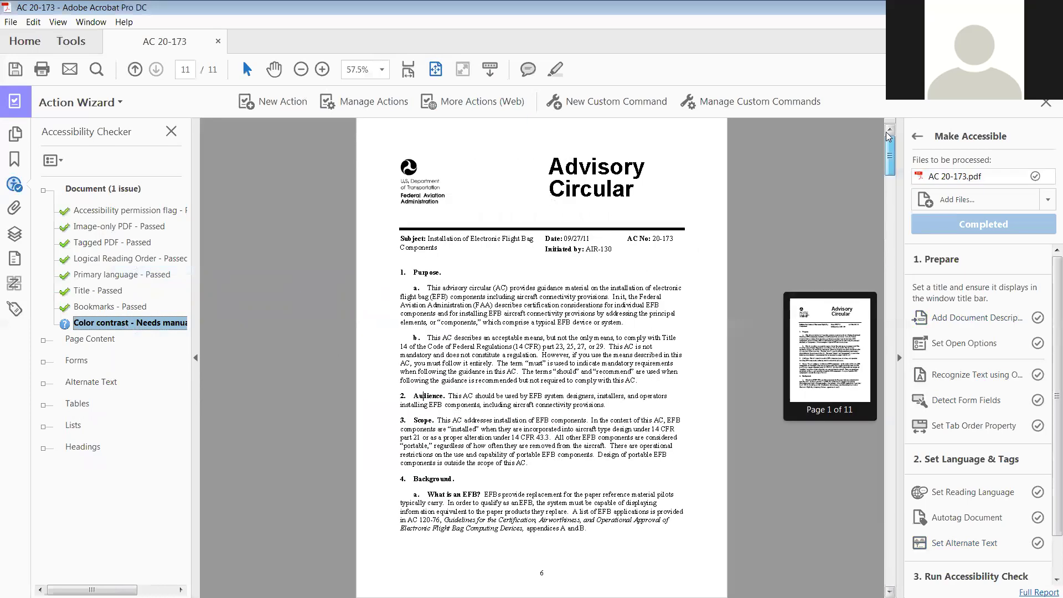
pyautogui.scroll(-3, 662, 259)
pyautogui.scroll(-6, 662, 259)
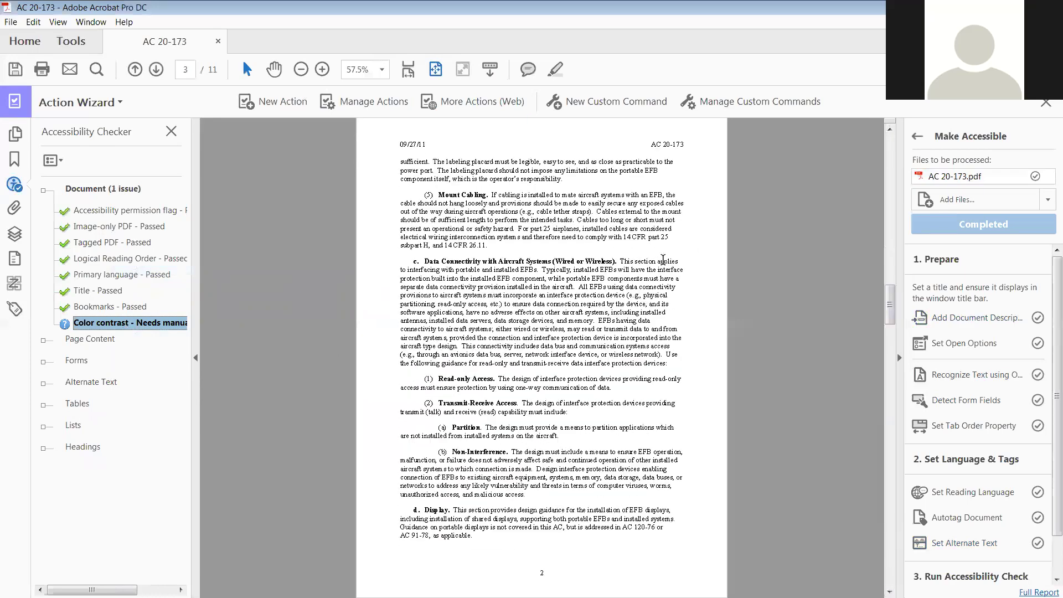
pyautogui.scroll(-3, 662, 260)
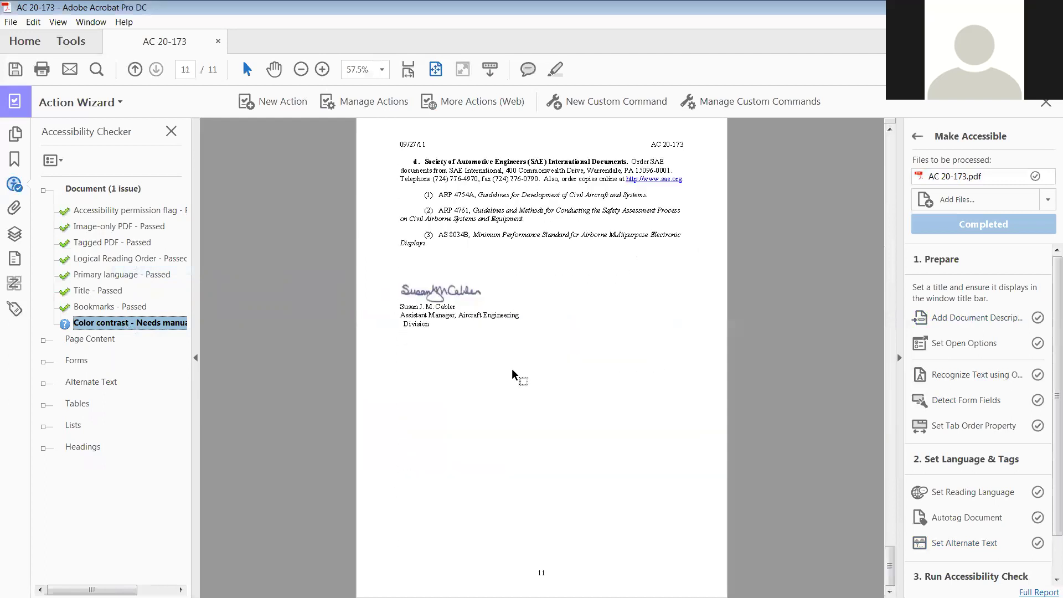
# Mark Color contrast as Passed and collapse the Document category of the results
pyautogui.rightClick(145, 324)
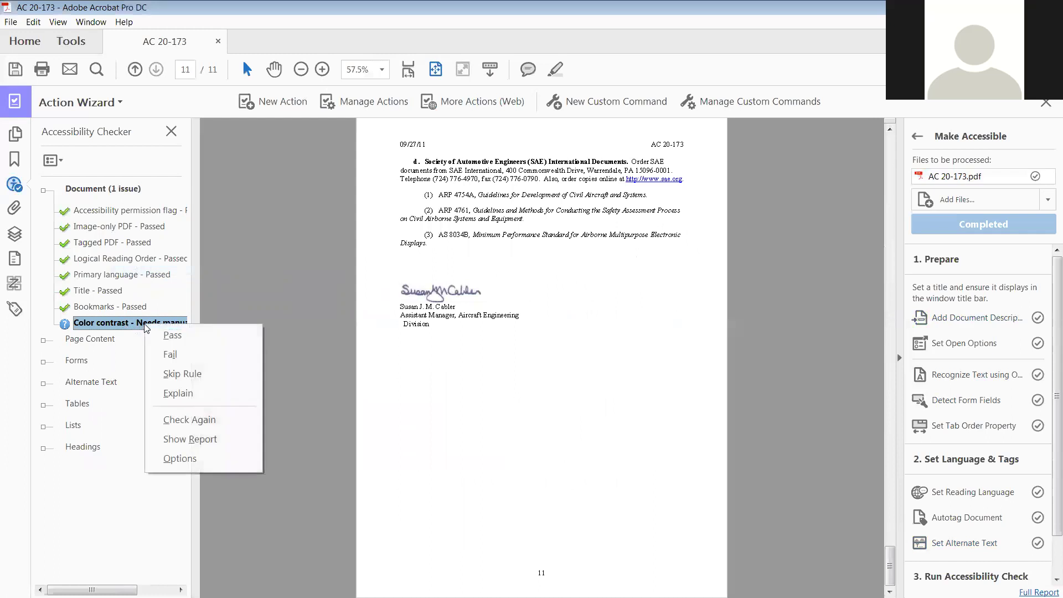
pyautogui.click(177, 335)
pyautogui.click(45, 191)
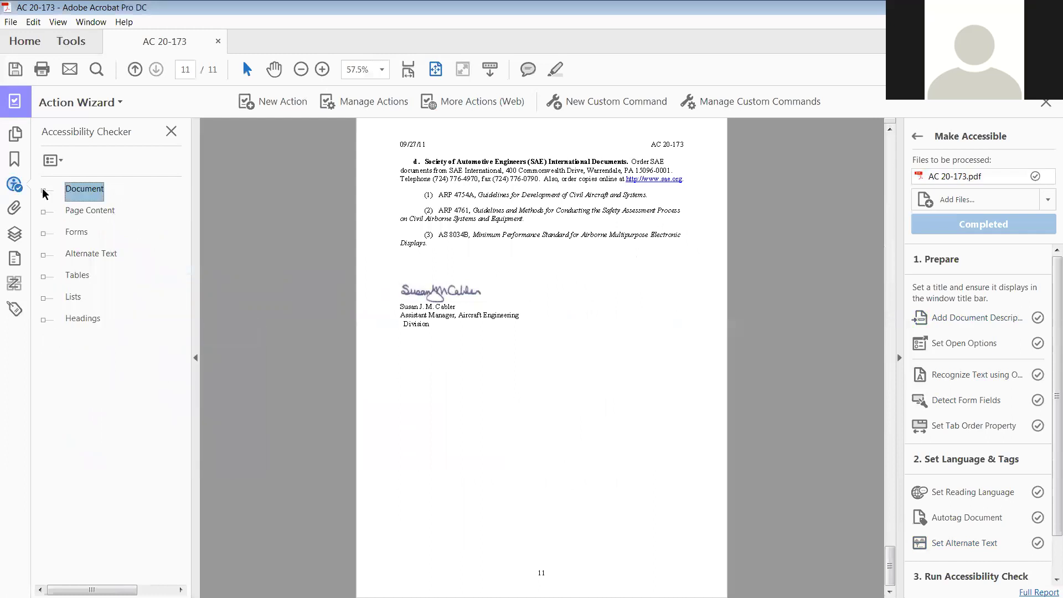